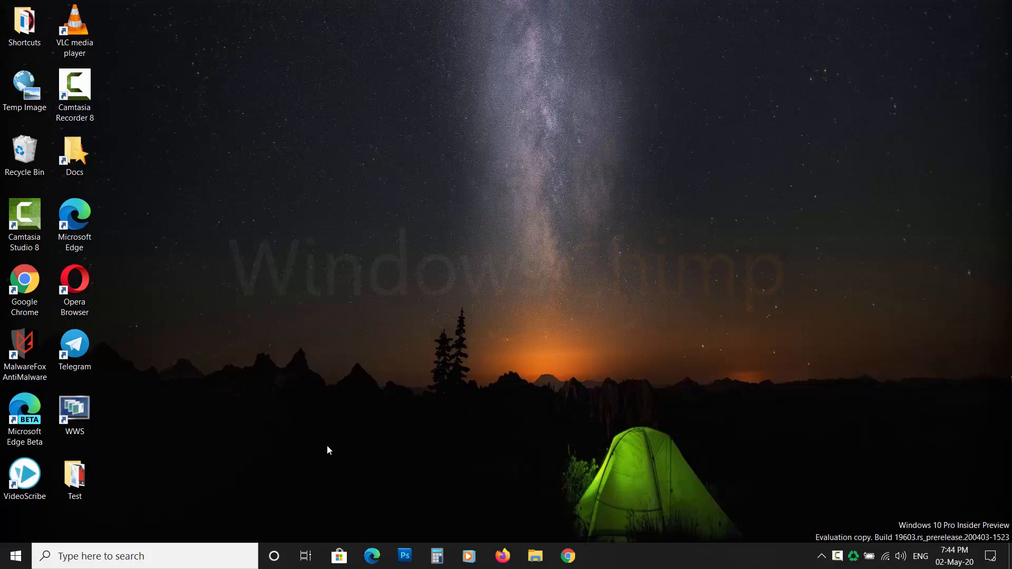
# Open the Photos app by searching for photos
pyautogui.click(202, 556)
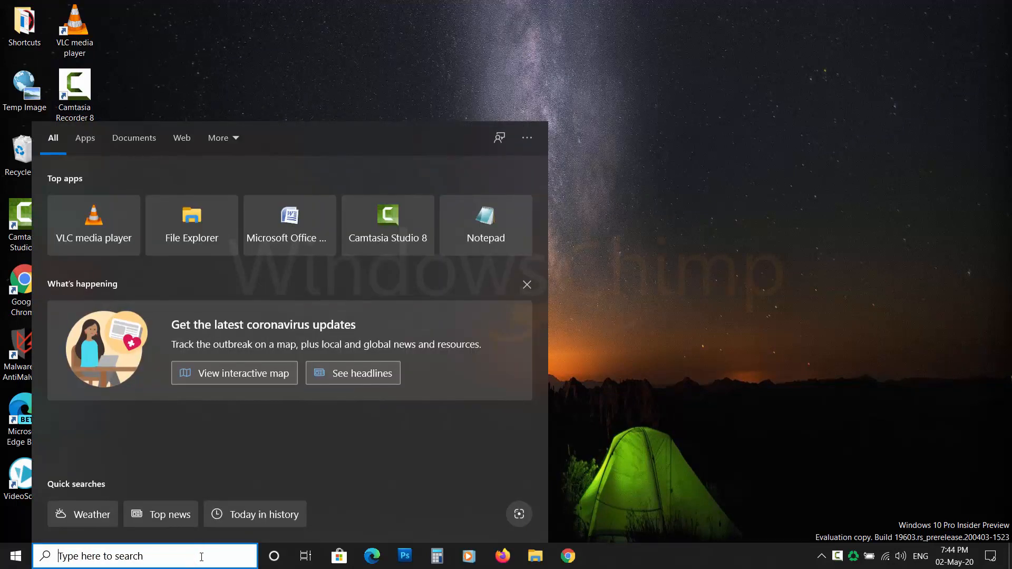
pyautogui.write('photos')
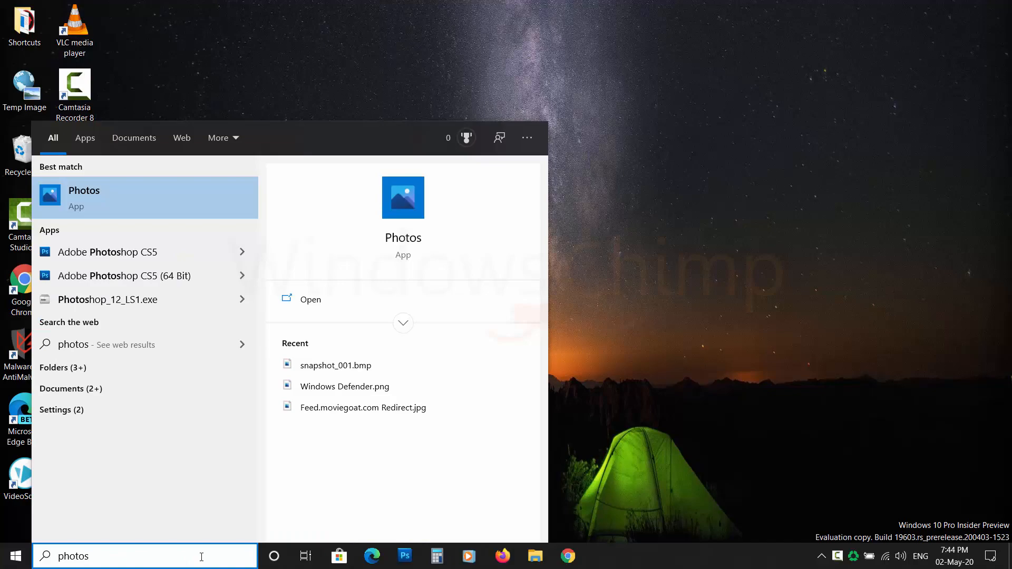
pyautogui.click(138, 200)
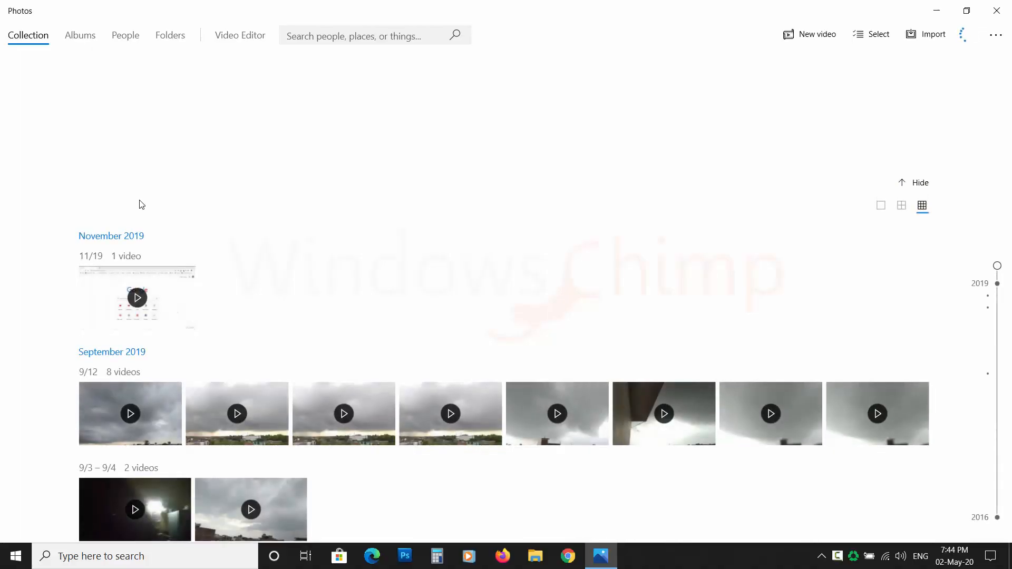
# Start a new video project in Video Editor and name it Clouds
pyautogui.click(244, 37)
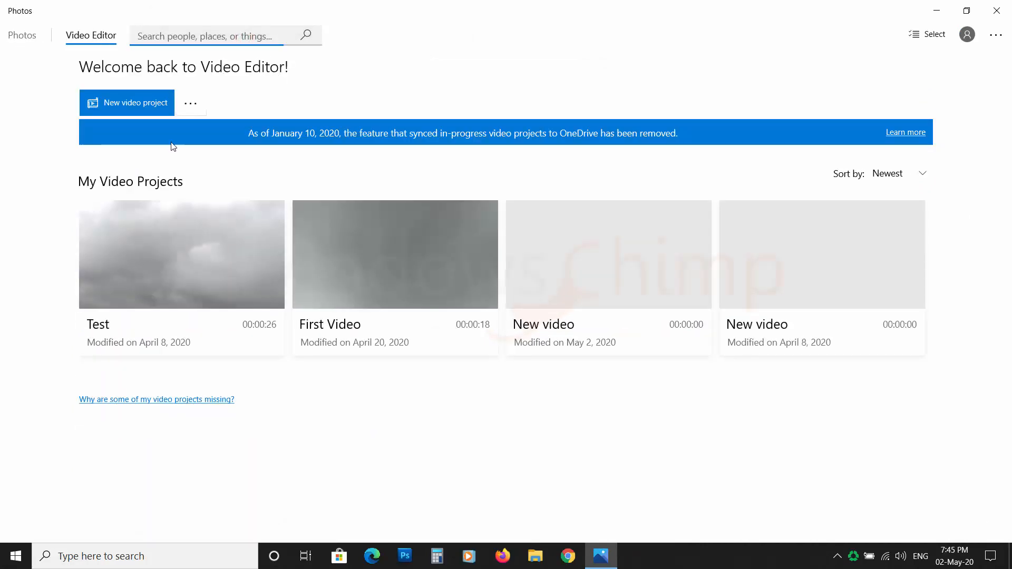
pyautogui.click(129, 104)
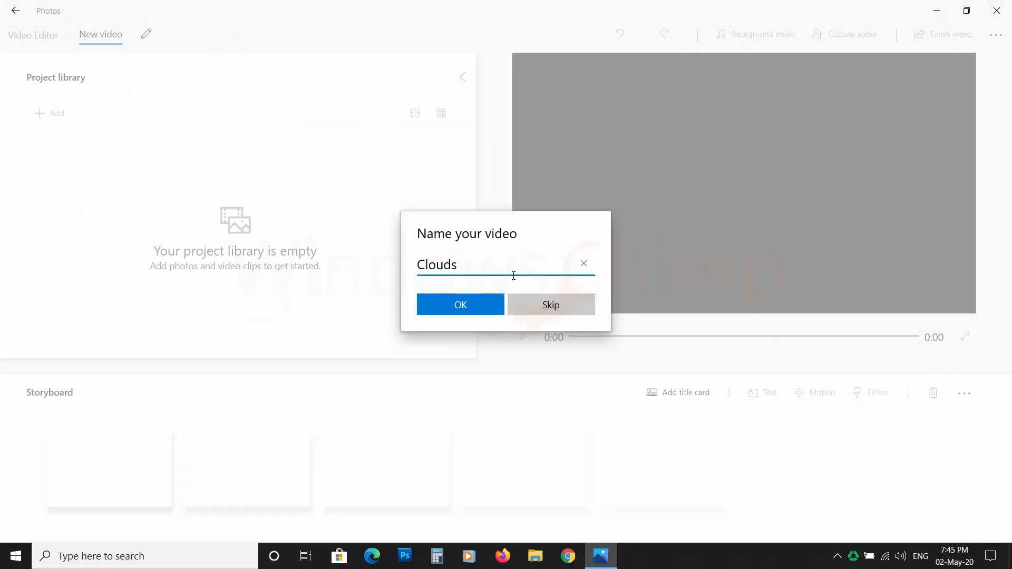
pyautogui.click(473, 304)
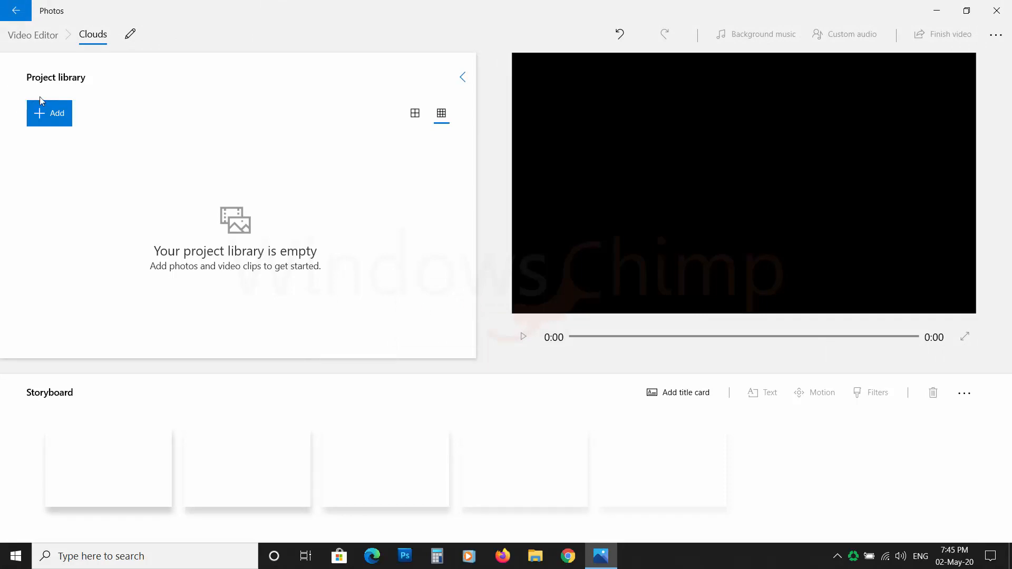
# Import VID_20190912_164555.mp4 from the 12-9-2019 Clouds folder on this PC and place it on the storyboard
pyautogui.click(44, 118)
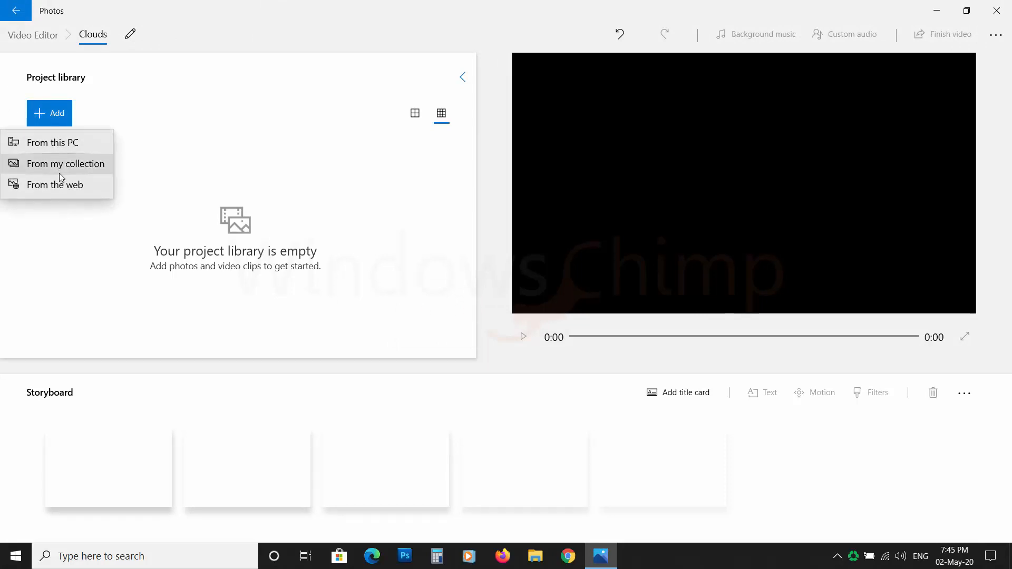
pyautogui.click(77, 147)
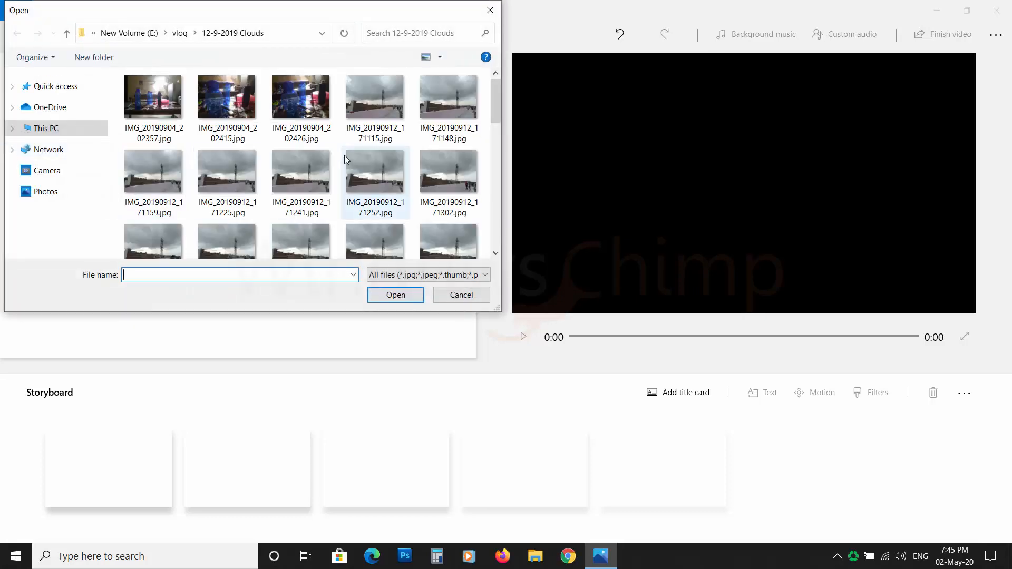
pyautogui.scroll(-3, 352, 190)
pyautogui.scroll(-5, 356, 199)
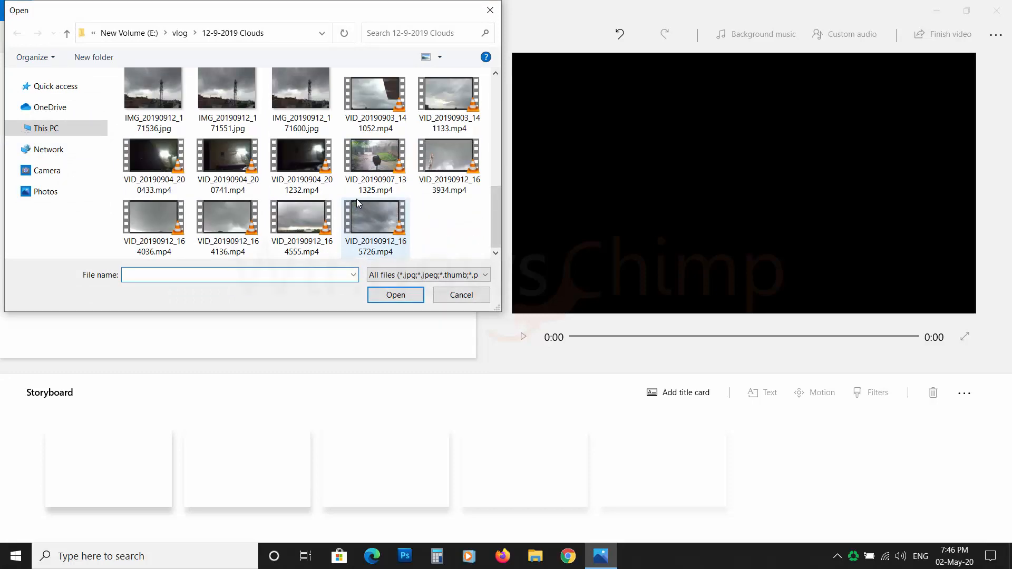
pyautogui.click(311, 227)
pyautogui.click(398, 299)
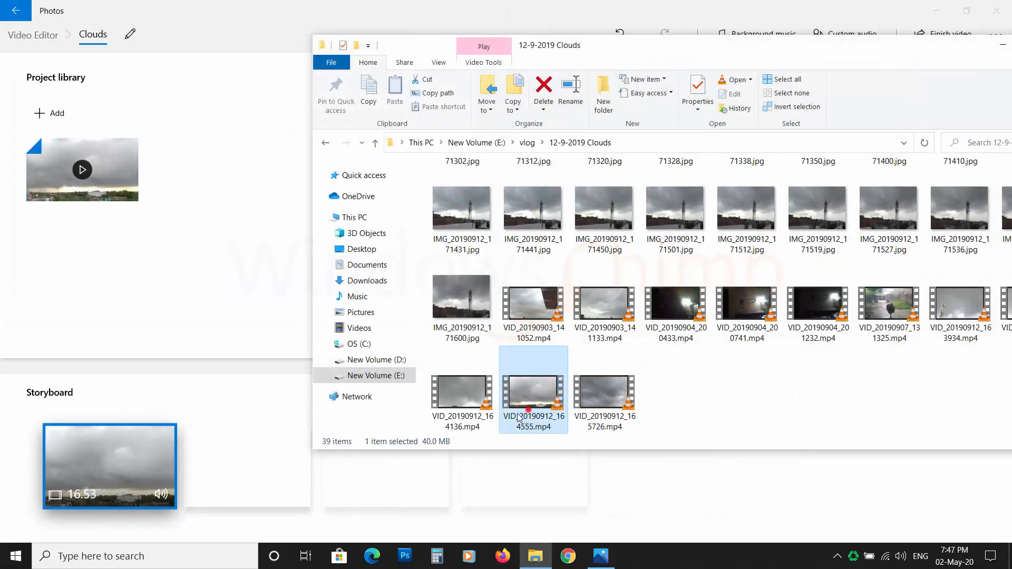
pyautogui.moveTo(520, 418); pyautogui.dragTo(111, 223)
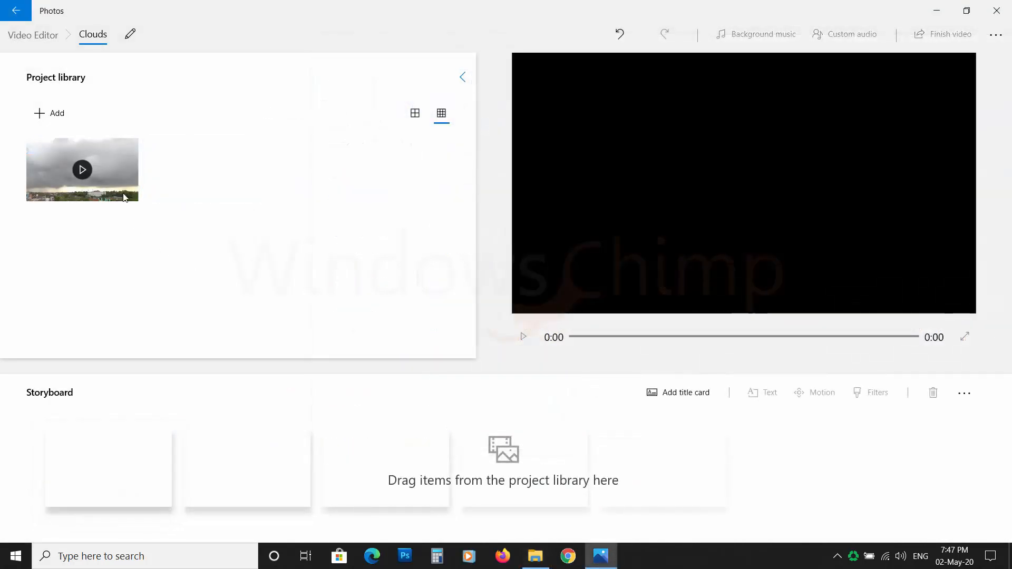
pyautogui.moveTo(122, 188); pyautogui.dragTo(141, 469)
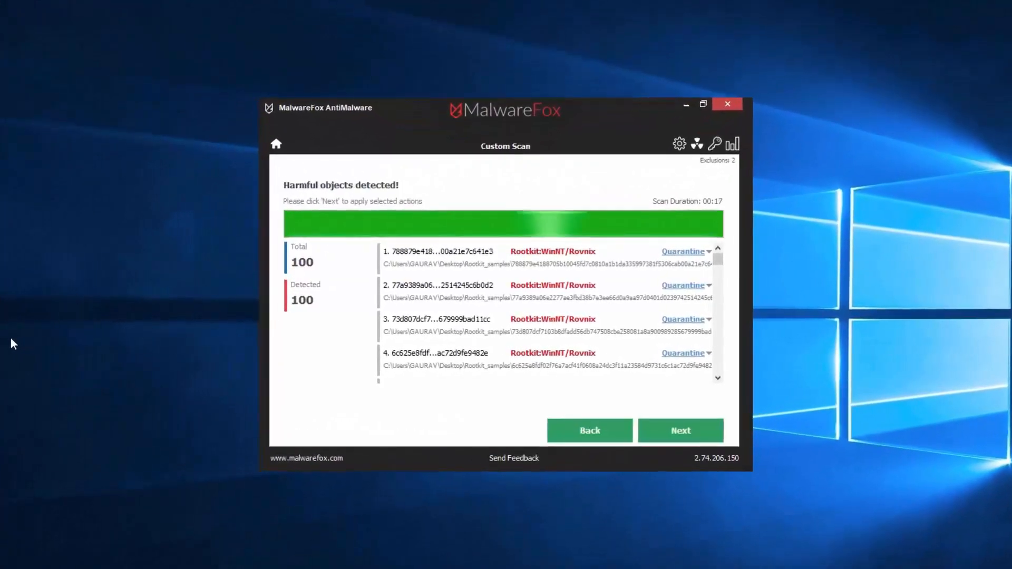
pyautogui.moveTo(748, 467); pyautogui.dragTo(789, 485)
pyautogui.click(756, 394)
pyautogui.click(762, 456)
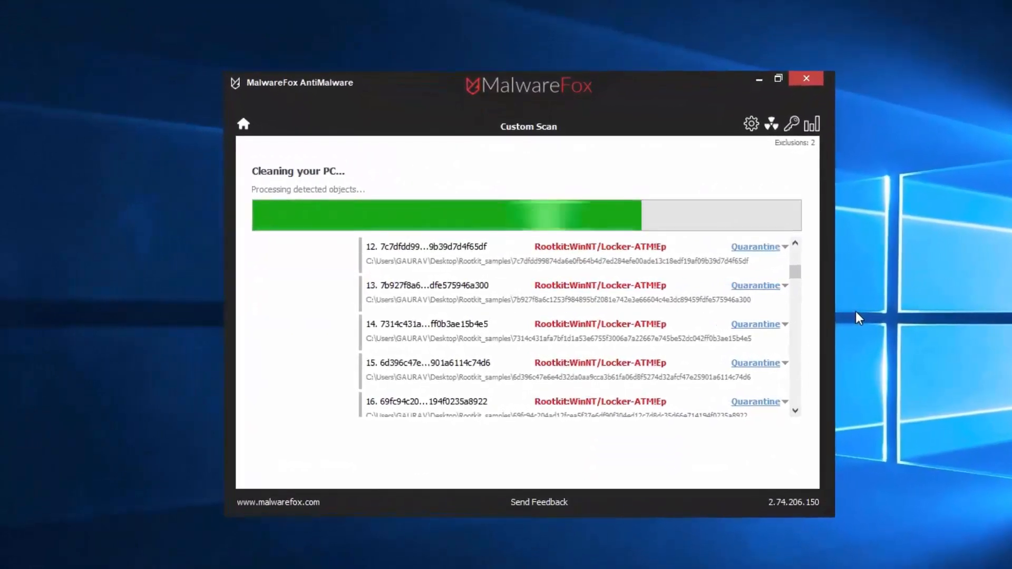
pyautogui.click(759, 481)
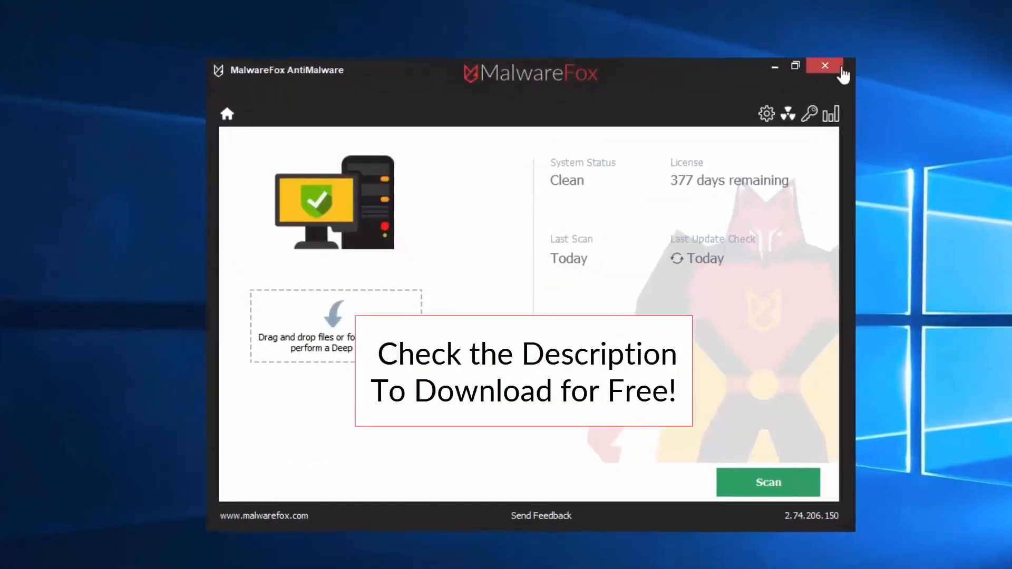
pyautogui.click(820, 69)
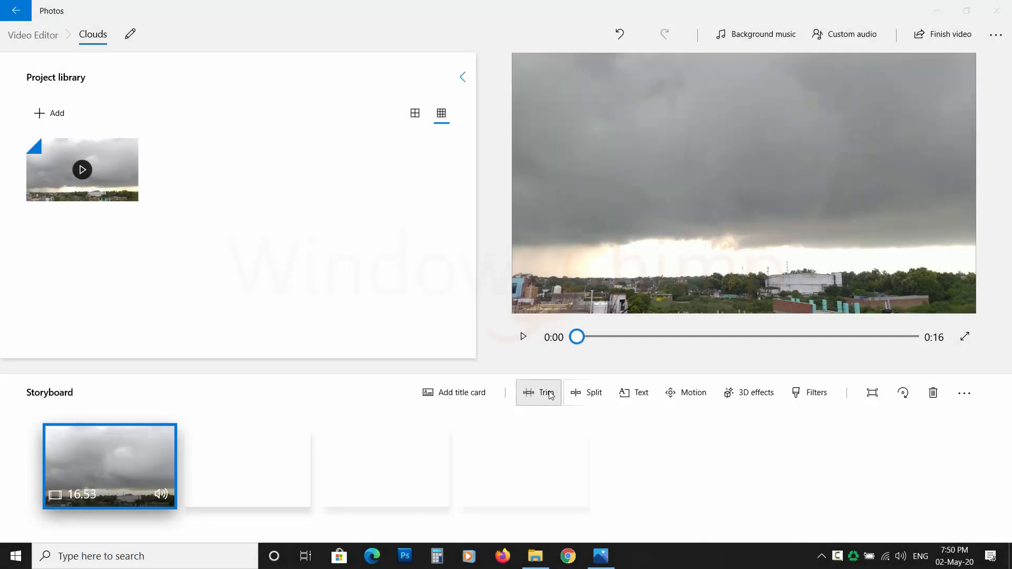
# Trim the end of the storyboard clip so it is about 14.6 seconds long
pyautogui.click(547, 394)
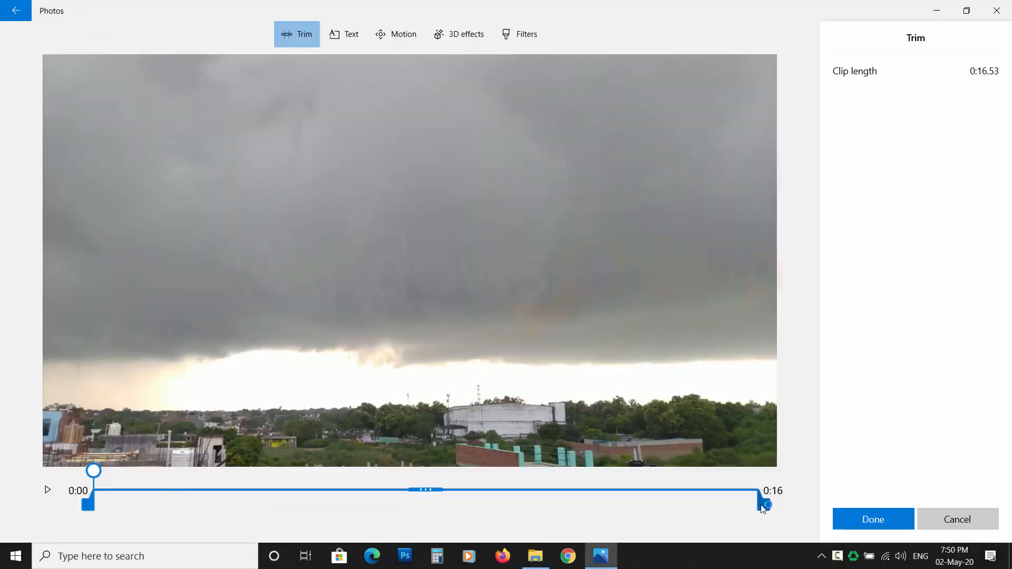
pyautogui.moveTo(762, 507); pyautogui.dragTo(686, 507)
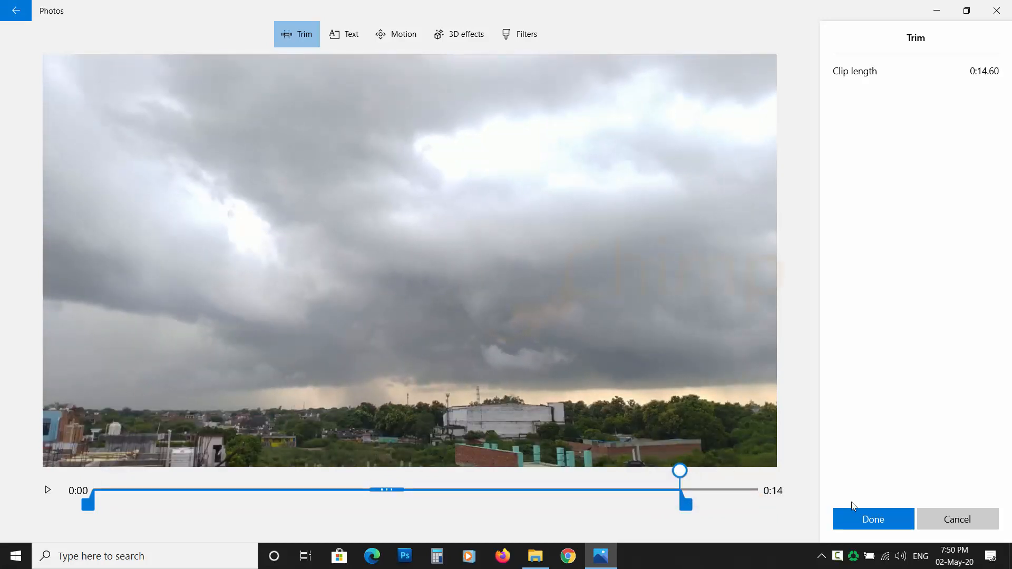
pyautogui.click(882, 521)
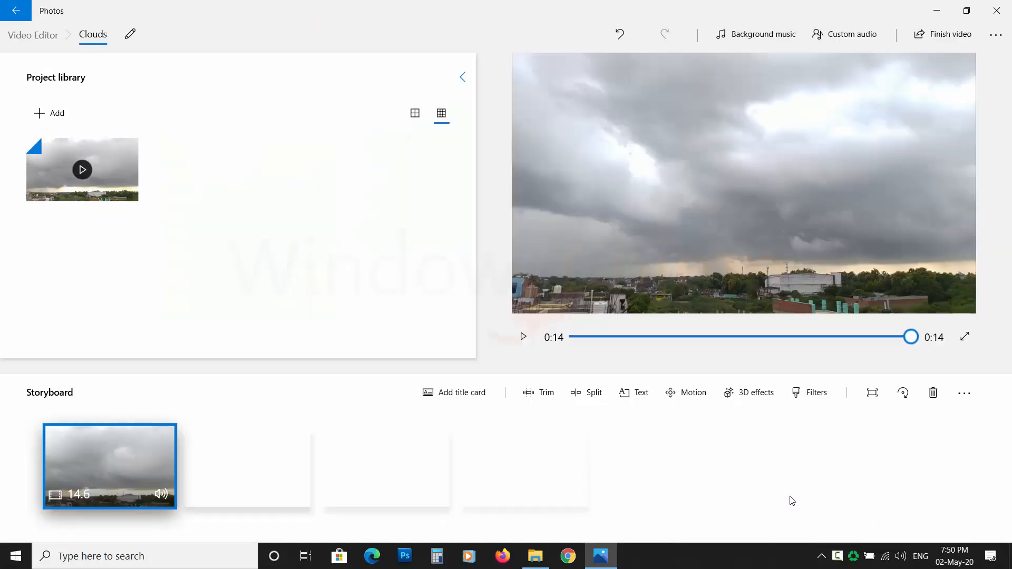
# Export the video as Clouds.mp4 in Pictures at High 1080p quality with hardware-accelerated encoding
pyautogui.click(935, 40)
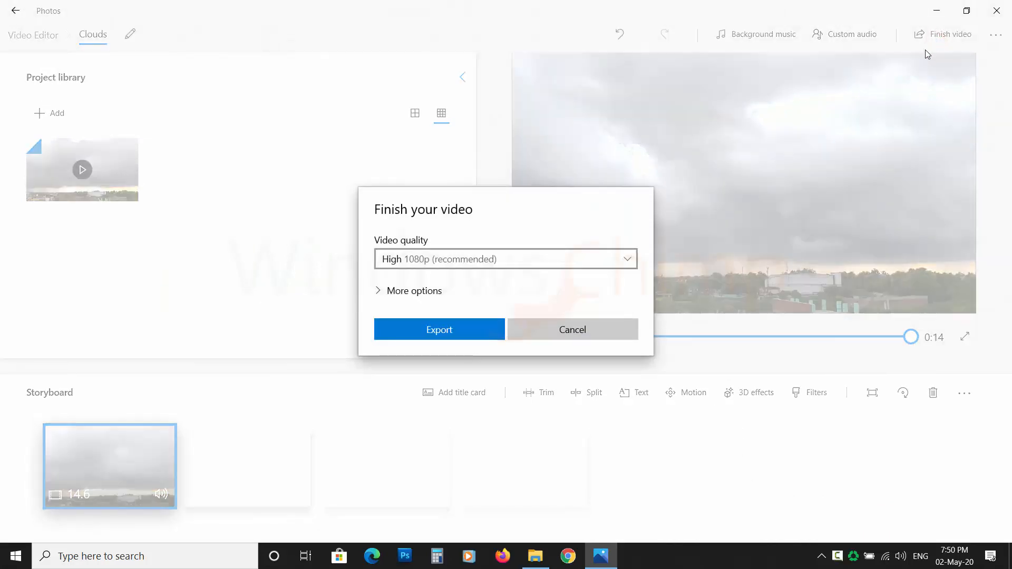
pyautogui.click(596, 257)
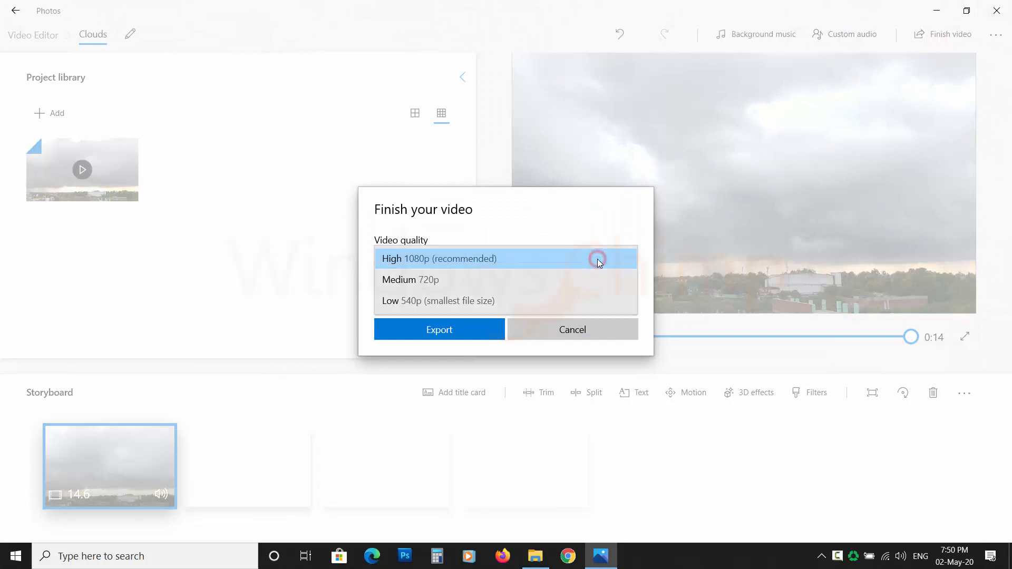
pyautogui.click(462, 259)
pyautogui.click(387, 291)
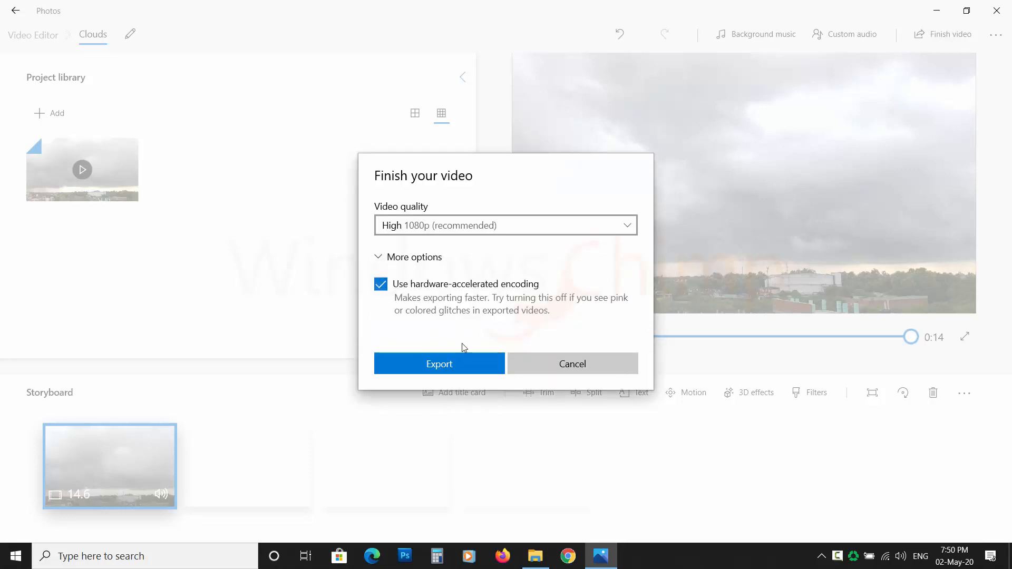
pyautogui.click(466, 370)
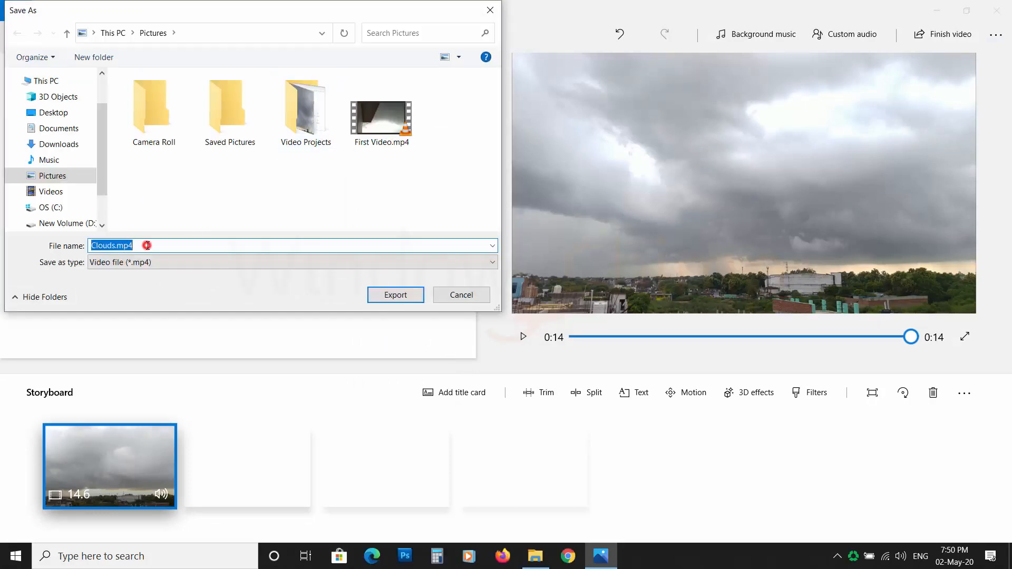
pyautogui.click(400, 296)
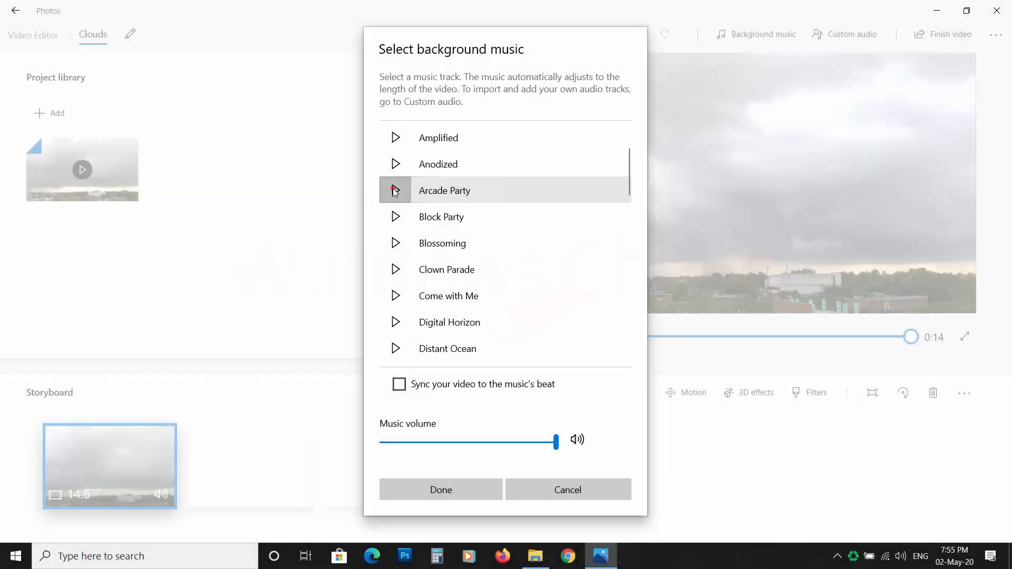
# Preview the Arcade Party background music track
pyautogui.click(394, 189)
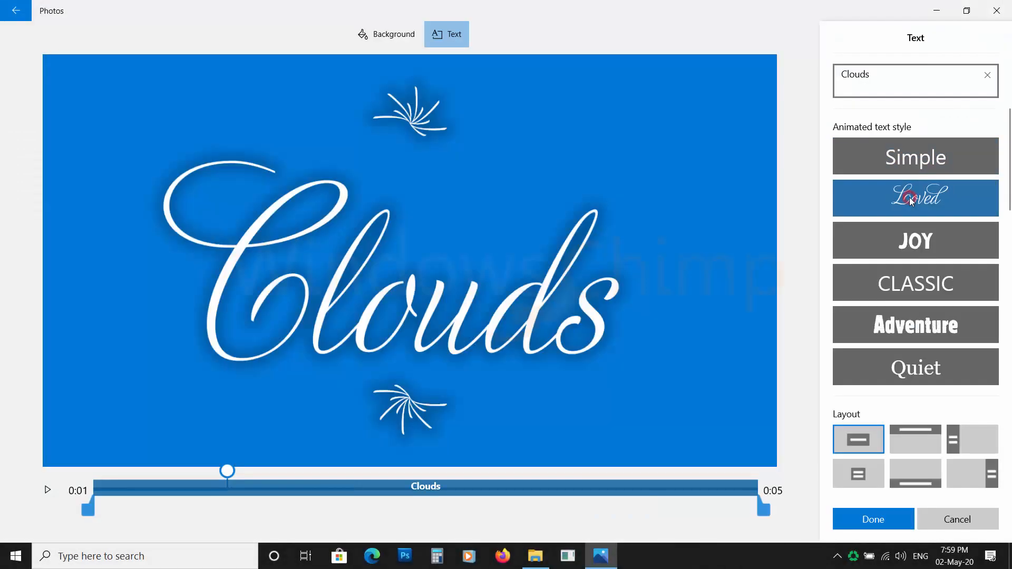
# Give the Clouds title card the CLASSIC animated text style and adjust its text timing on the timeline
pyautogui.click(915, 243)
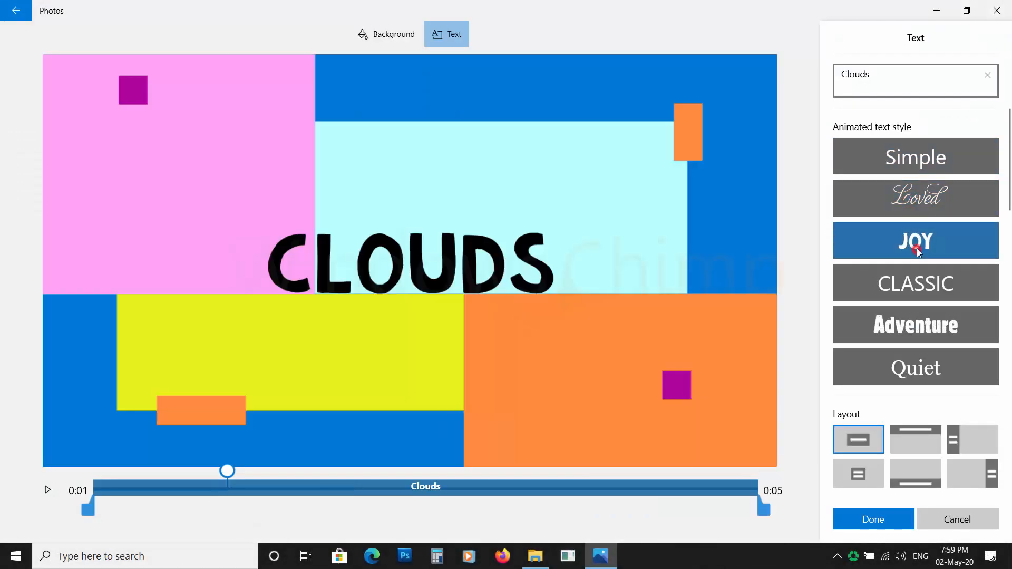
pyautogui.click(918, 283)
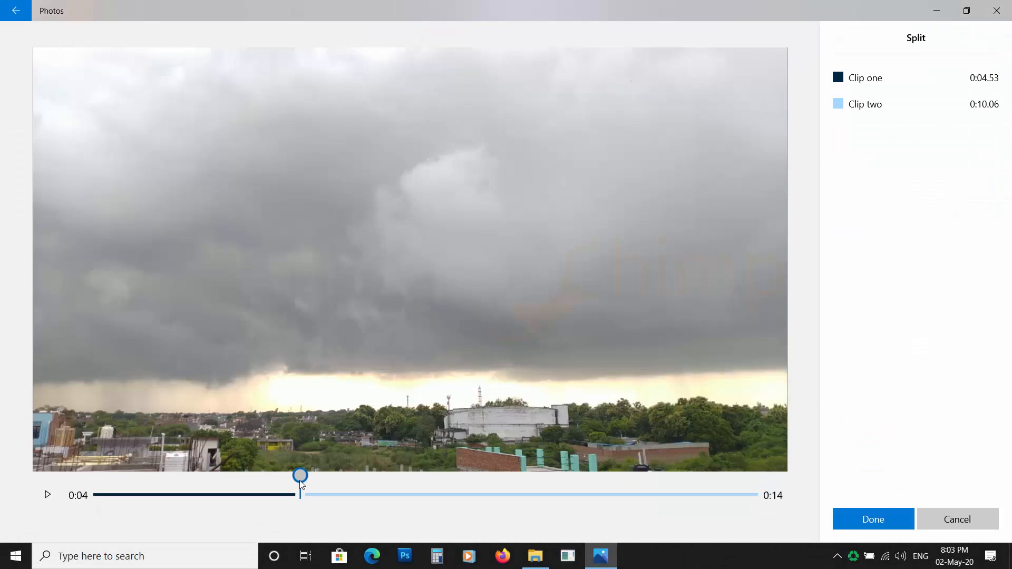
pyautogui.moveTo(299, 478); pyautogui.dragTo(481, 501)
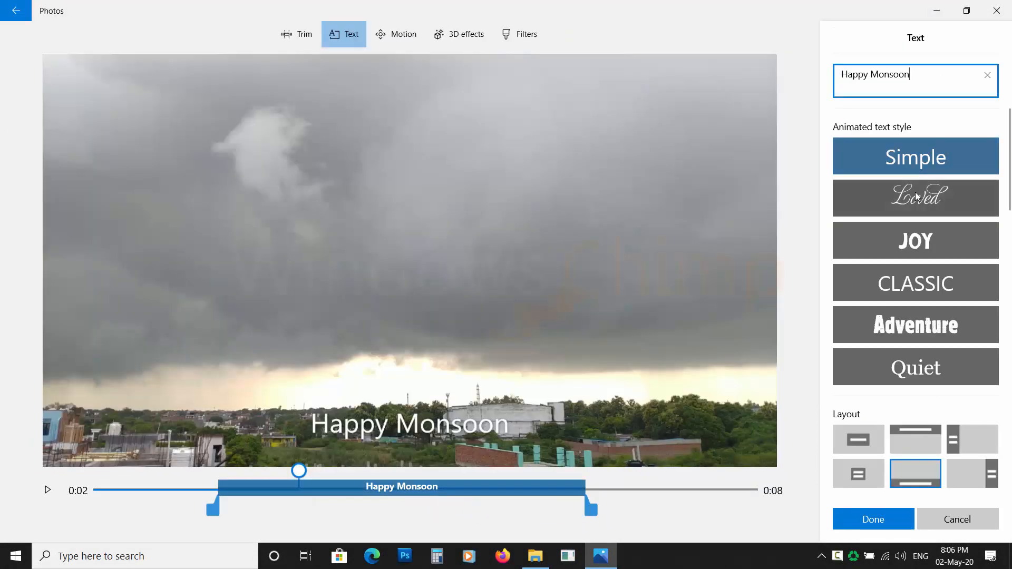
# Apply the JOY animated text style and a top-aligned layout to the clip's Happy Monsoon text
pyautogui.click(916, 198)
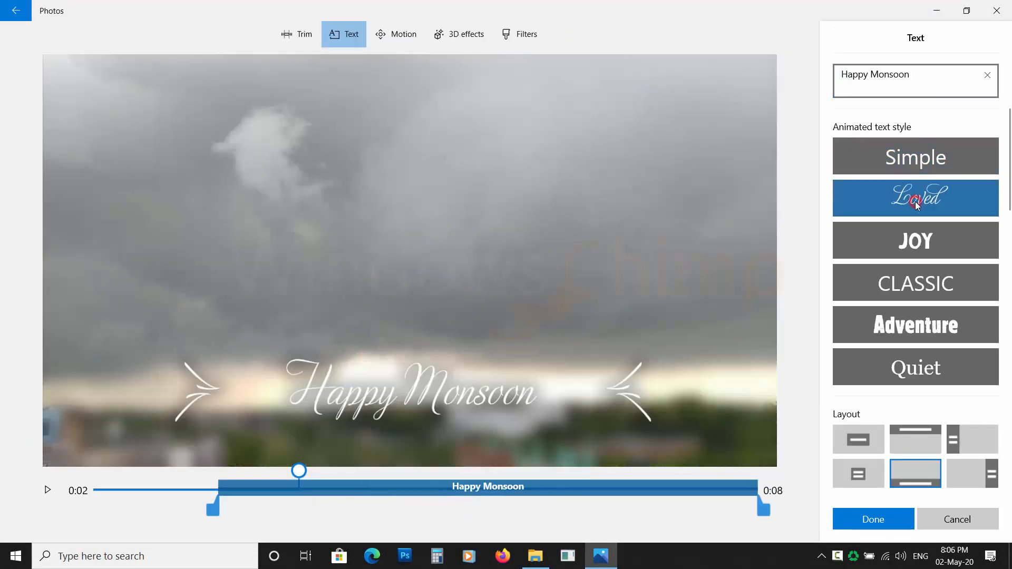
pyautogui.click(916, 240)
pyautogui.click(858, 473)
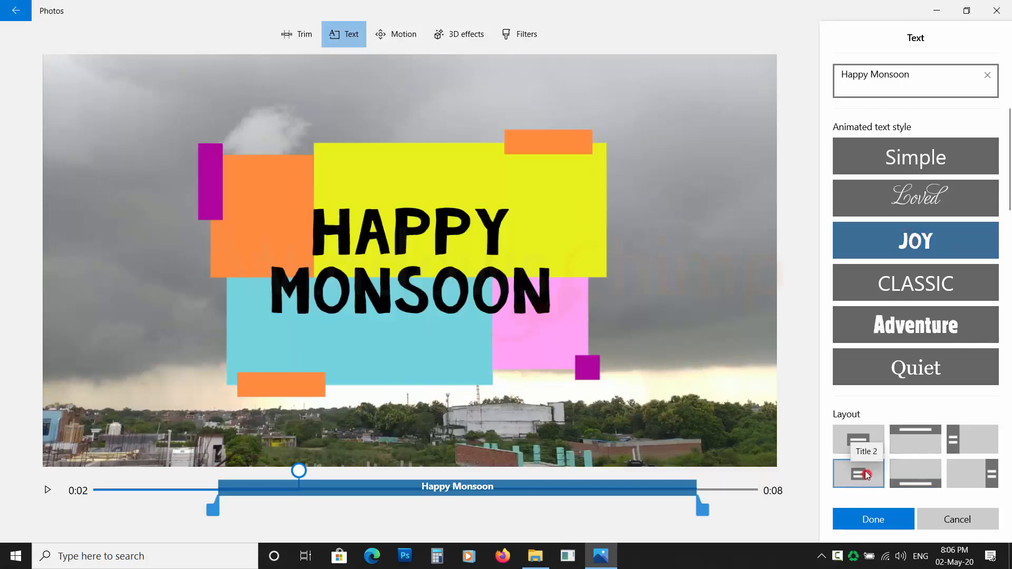
pyautogui.click(853, 436)
pyautogui.click(902, 437)
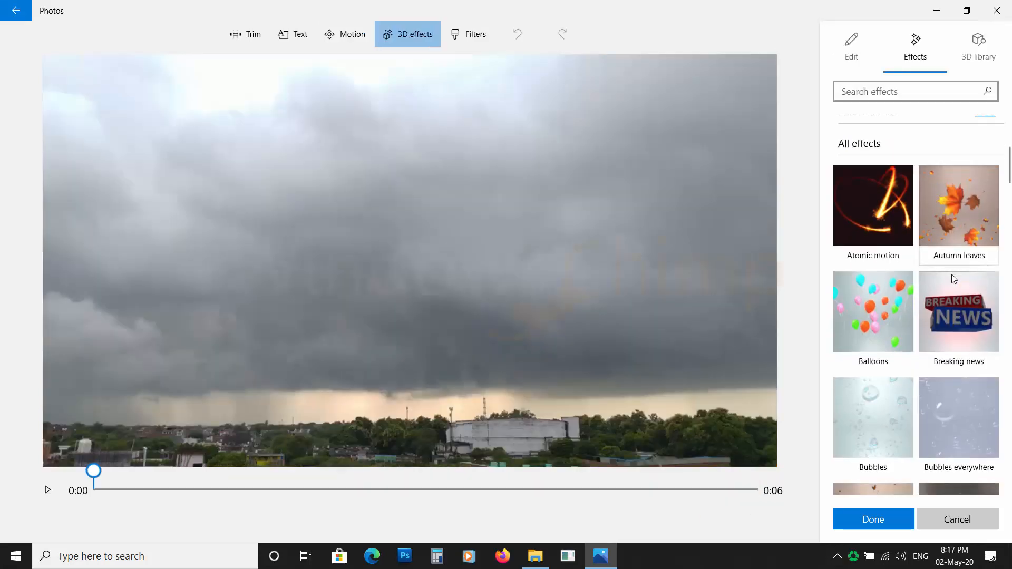
pyautogui.scroll(-4, 951, 274)
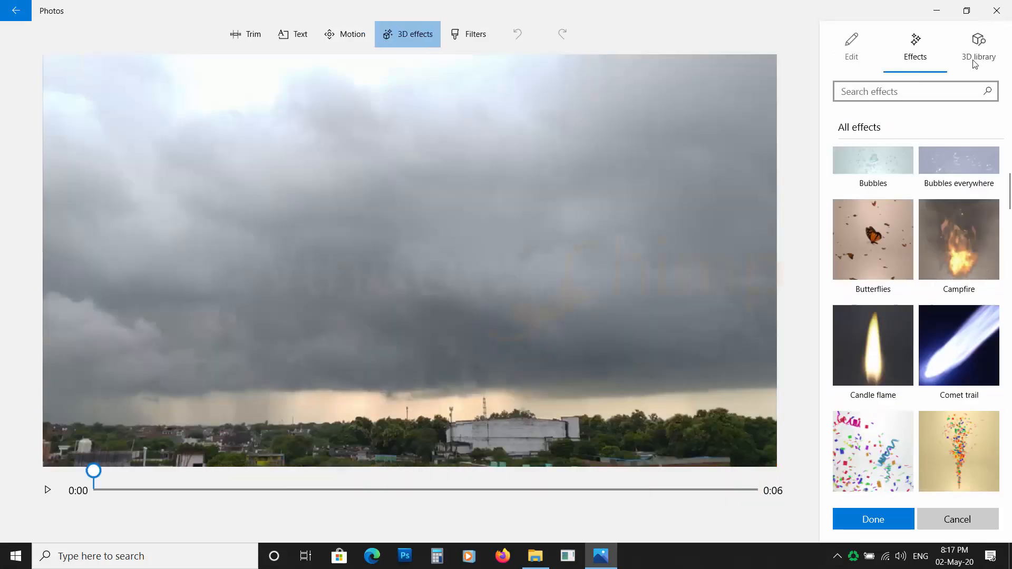
# Open the 3D library among the 3D effects and browse the Words & Symbols category
pyautogui.click(972, 60)
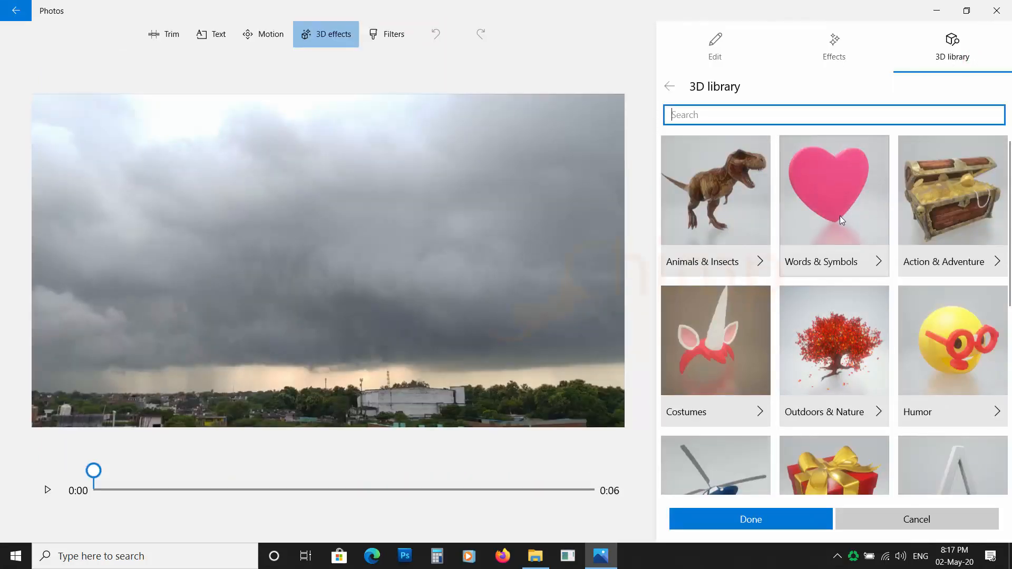
pyautogui.click(827, 215)
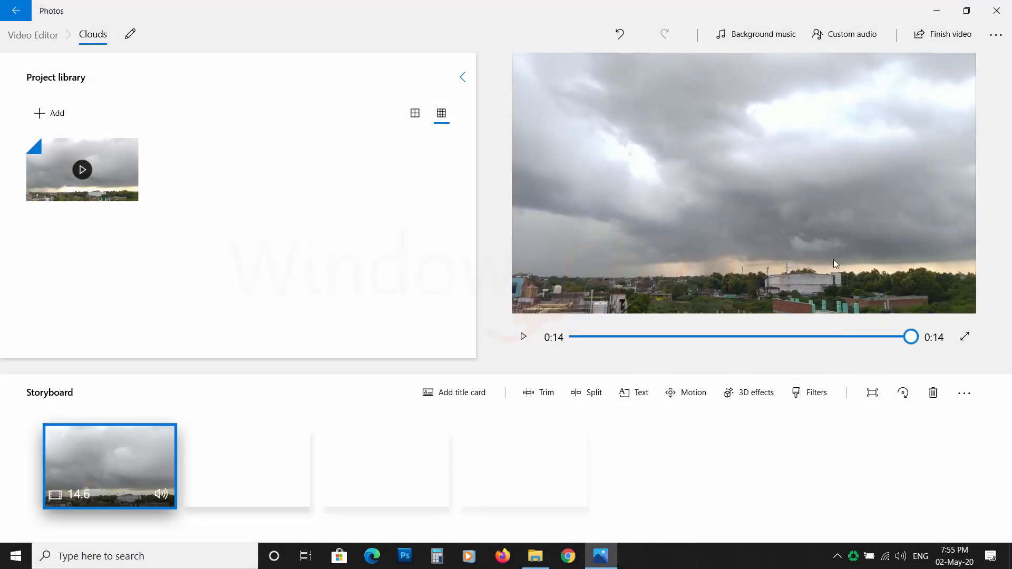
# Add Clown Parade as background music and enable syncing the video to the music's beat
pyautogui.click(762, 38)
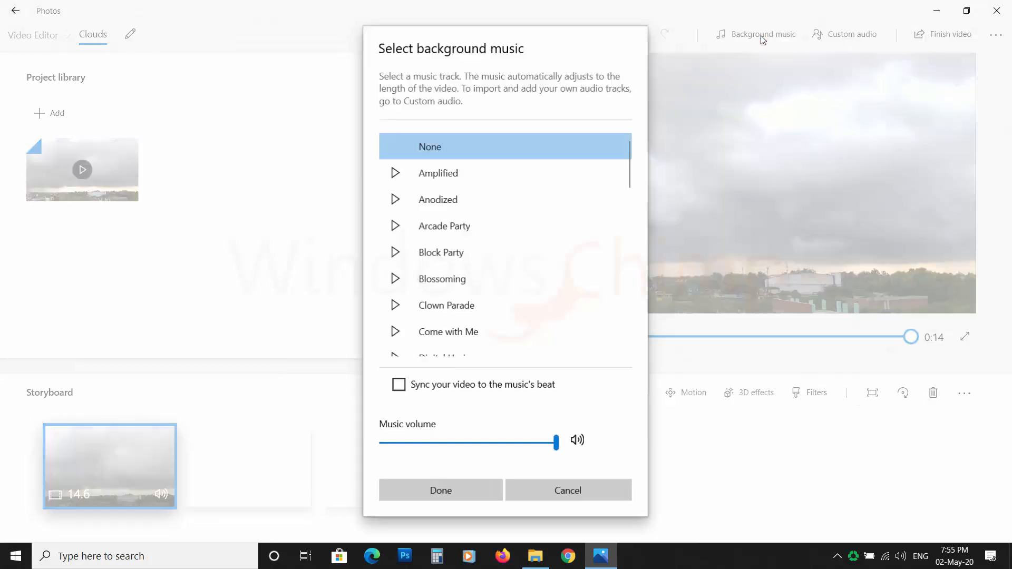
pyautogui.scroll(-1, 451, 242)
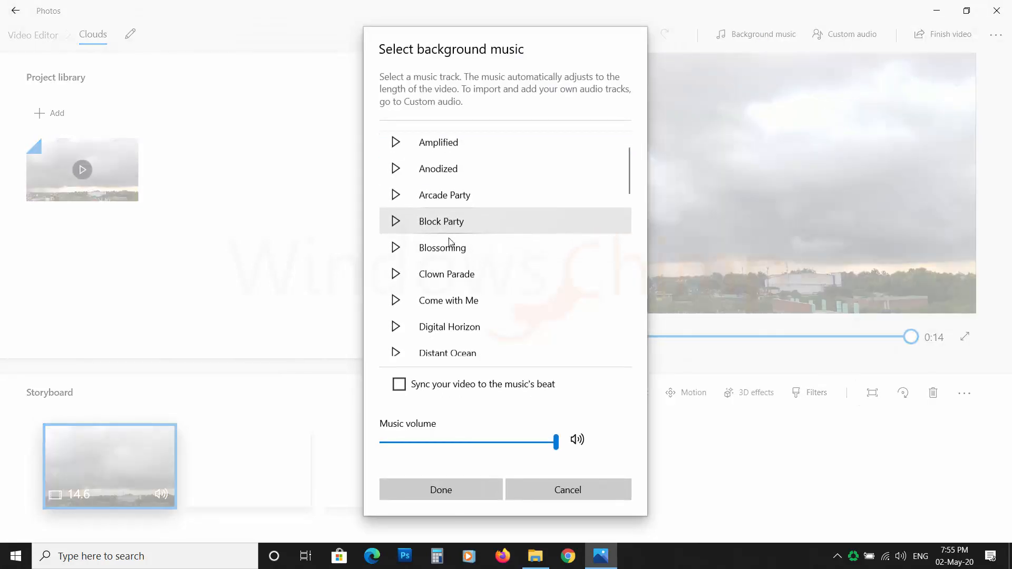
pyautogui.click(395, 191)
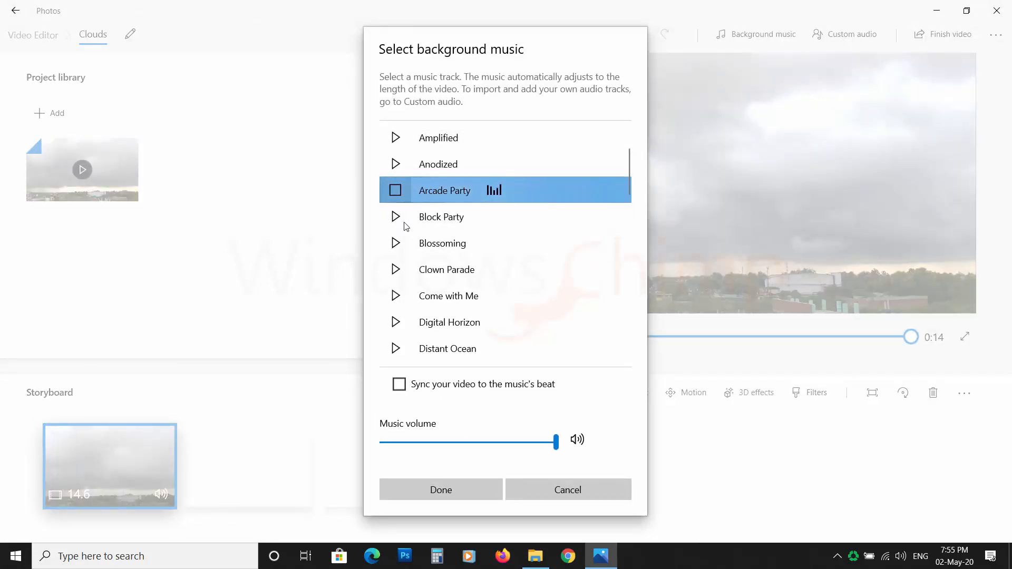
pyautogui.click(395, 243)
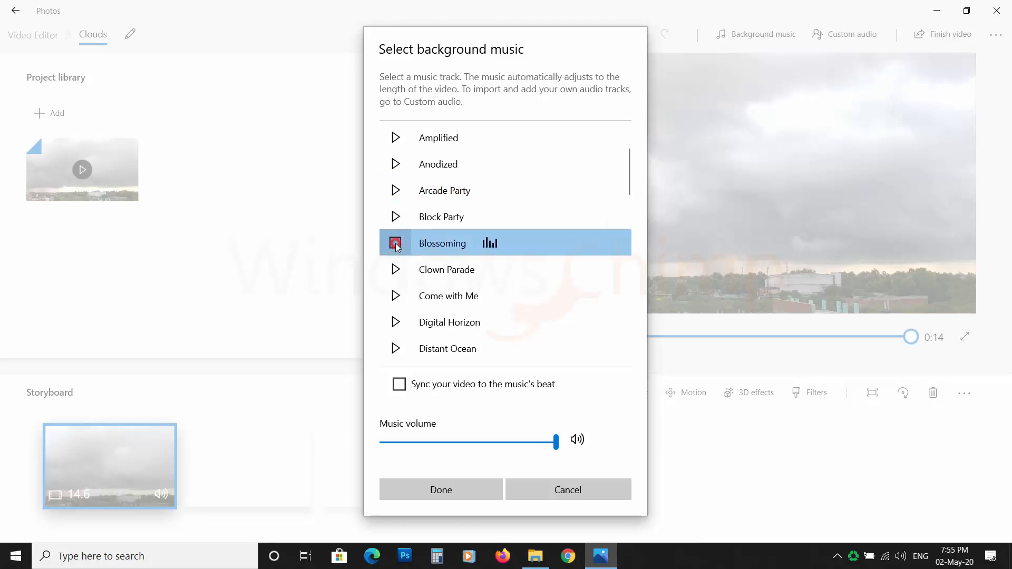
pyautogui.click(481, 281)
pyautogui.moveTo(511, 455); pyautogui.dragTo(425, 446)
pyautogui.click(416, 387)
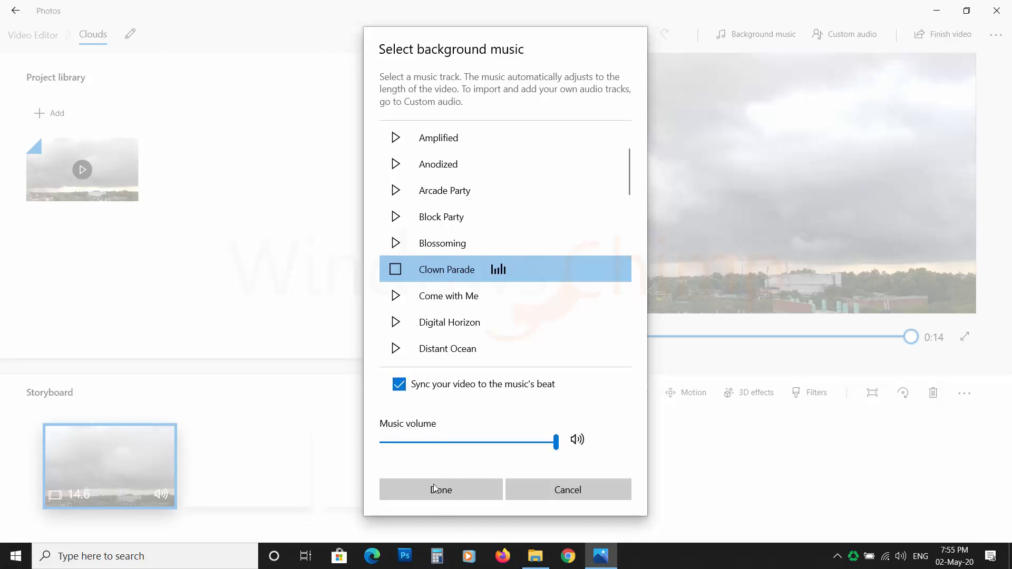
pyautogui.click(458, 488)
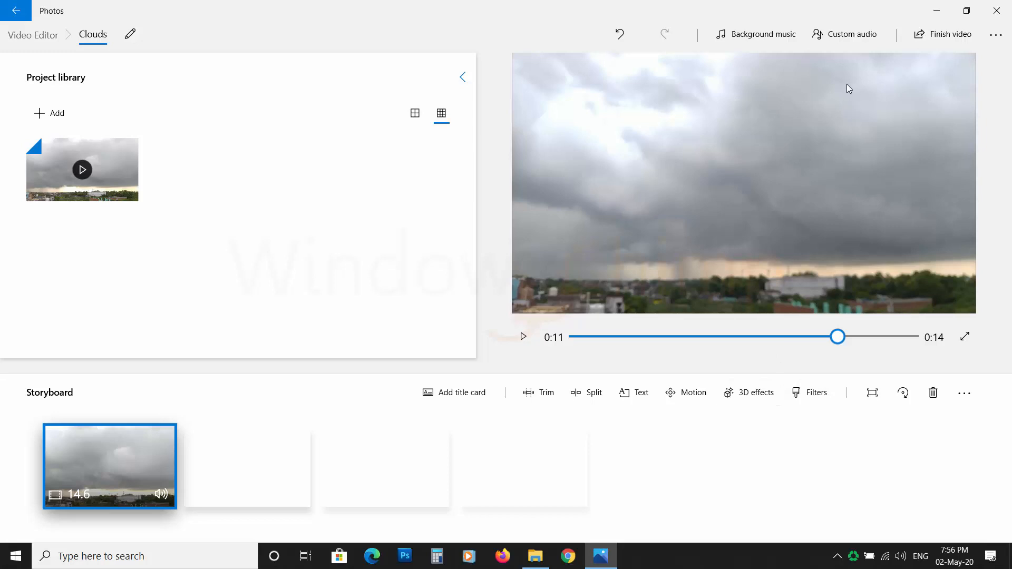
# Add Tomb_Raider.mp3 from the Project folder as a custom audio file
pyautogui.click(843, 39)
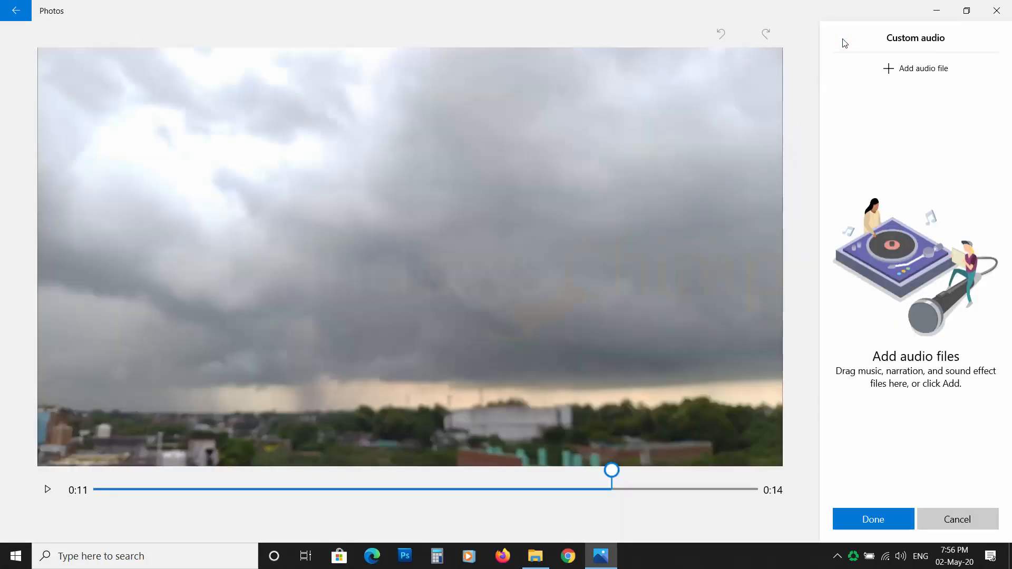
pyautogui.click(920, 74)
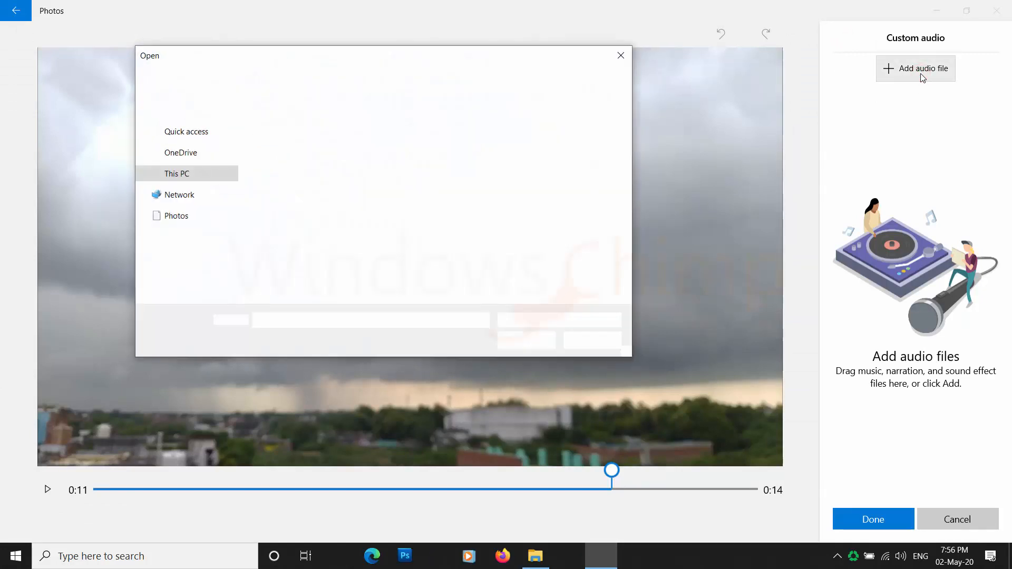
pyautogui.click(325, 221)
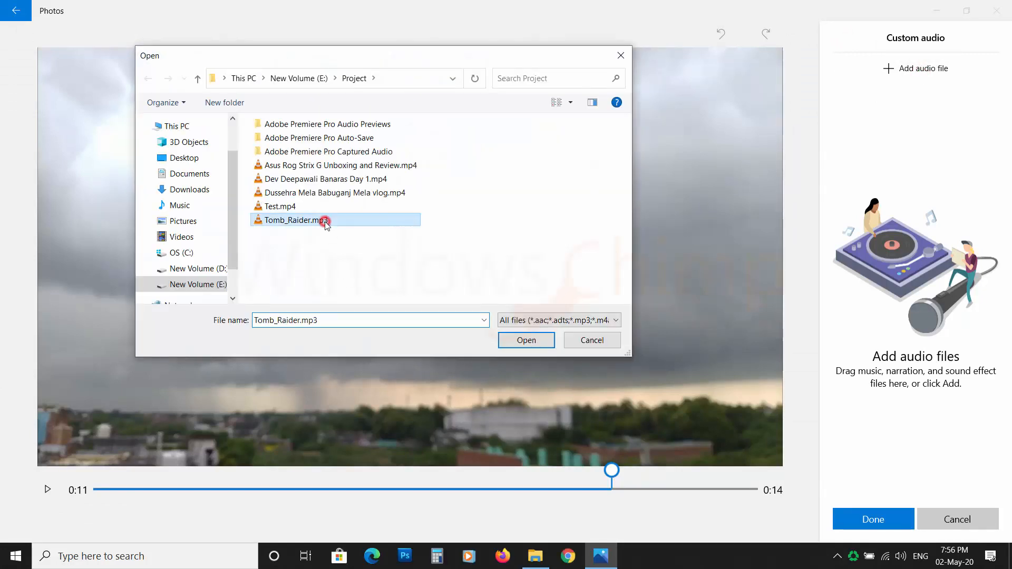
pyautogui.click(512, 343)
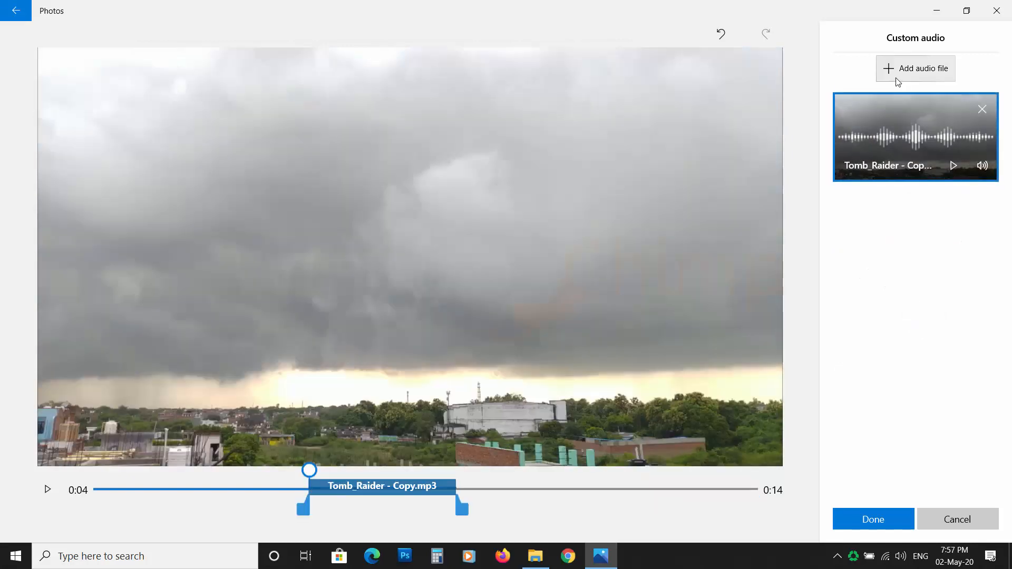
# Add the Tomb_Raider audio file a second time, move its start earlier to about 0:04, and confirm the custom audio
pyautogui.click(894, 76)
pyautogui.doubleClick(296, 221)
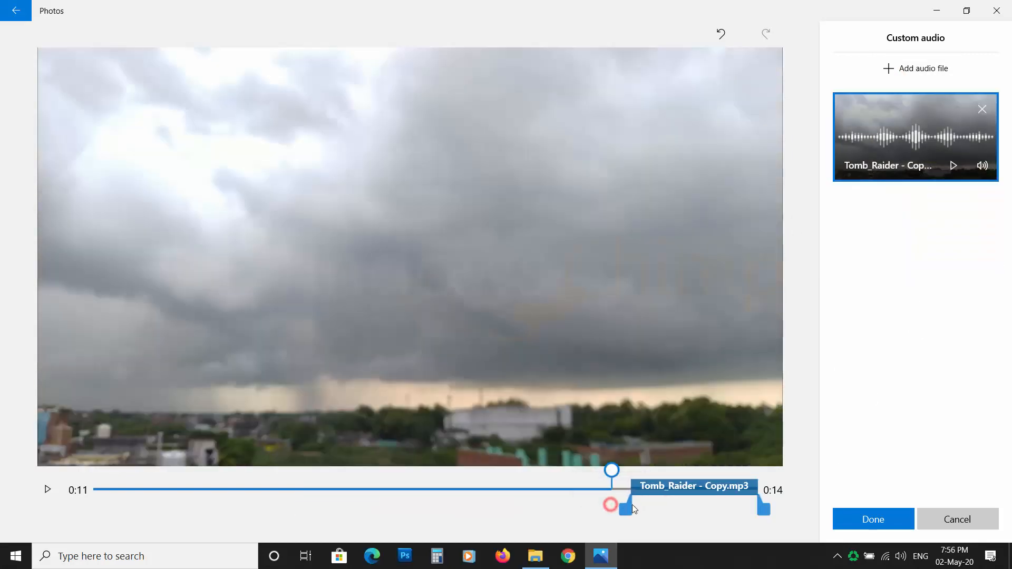
pyautogui.moveTo(628, 508); pyautogui.dragTo(305, 477)
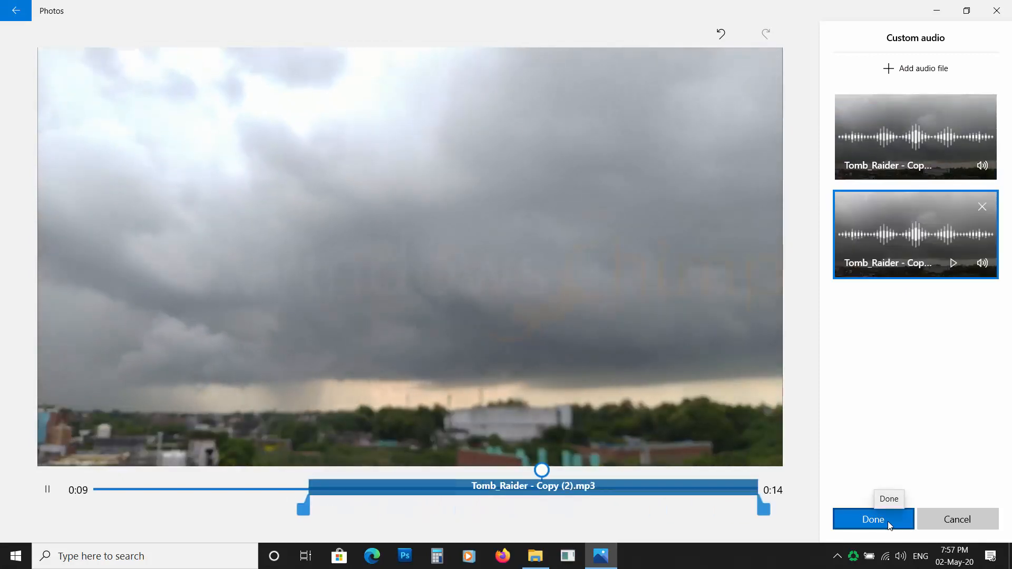
pyautogui.click(887, 521)
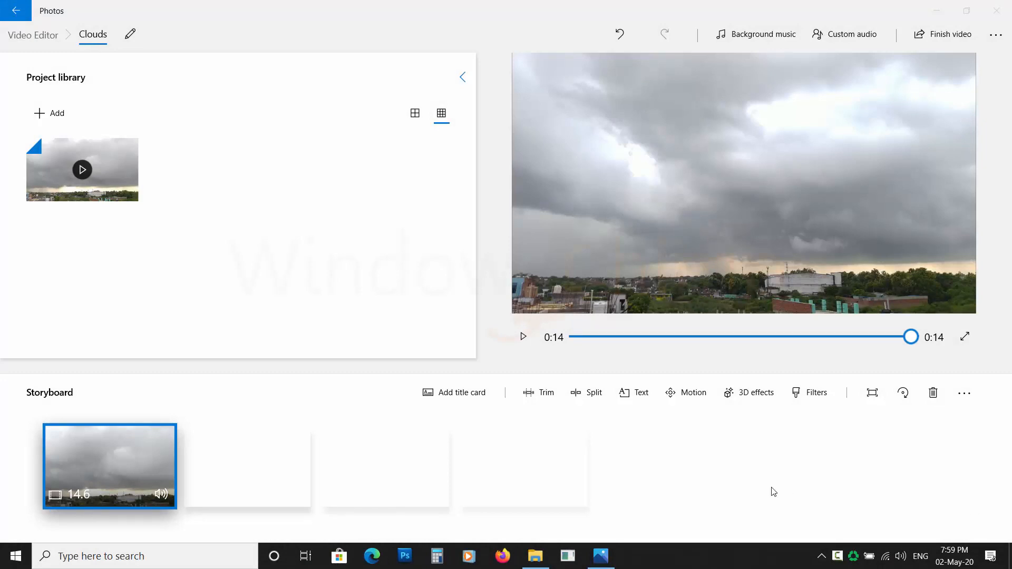
# Add a title card at the start of the storyboard and set its duration to 5 seconds
pyautogui.click(464, 397)
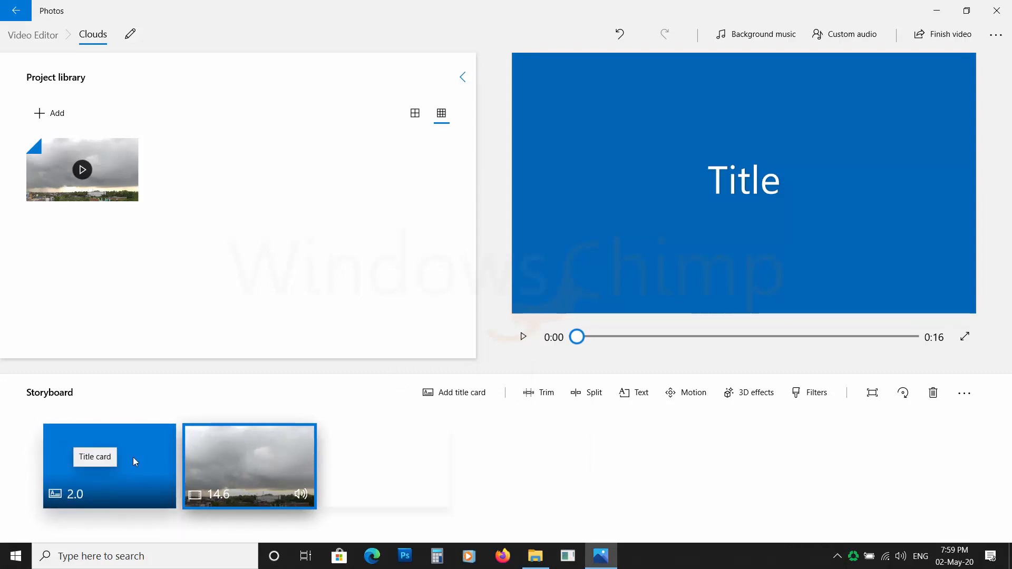
pyautogui.click(133, 459)
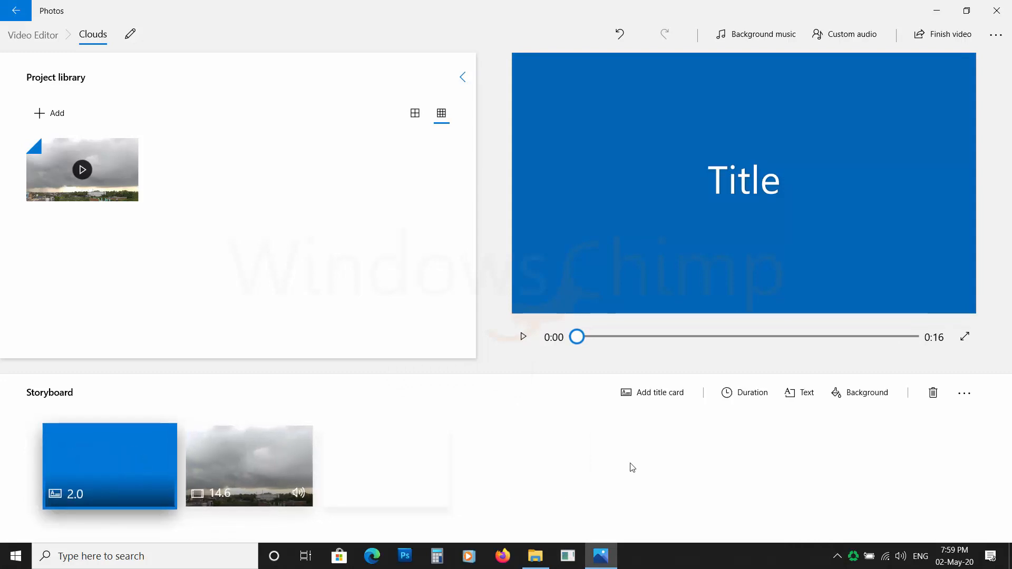
pyautogui.click(727, 396)
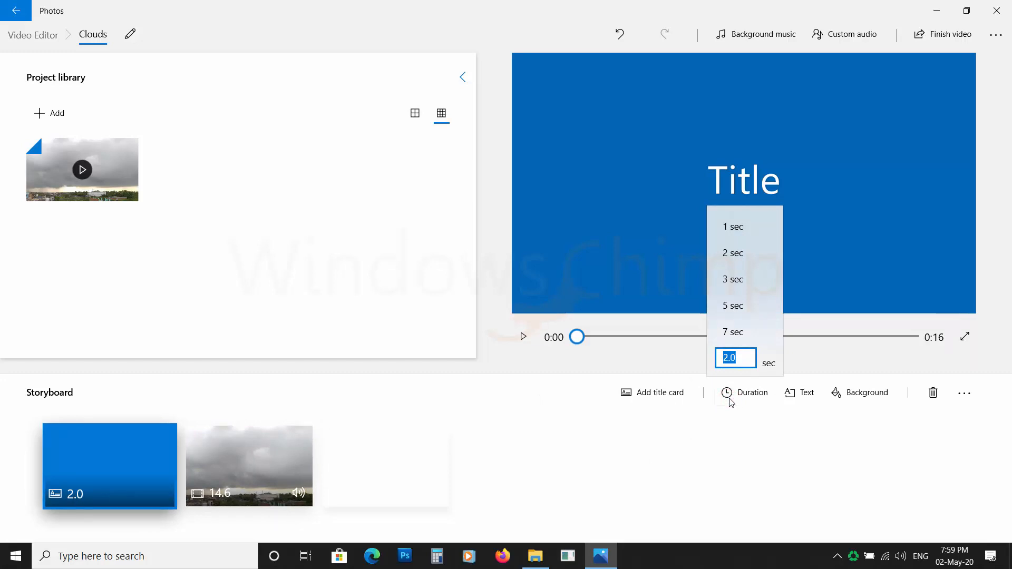
pyautogui.click(737, 311)
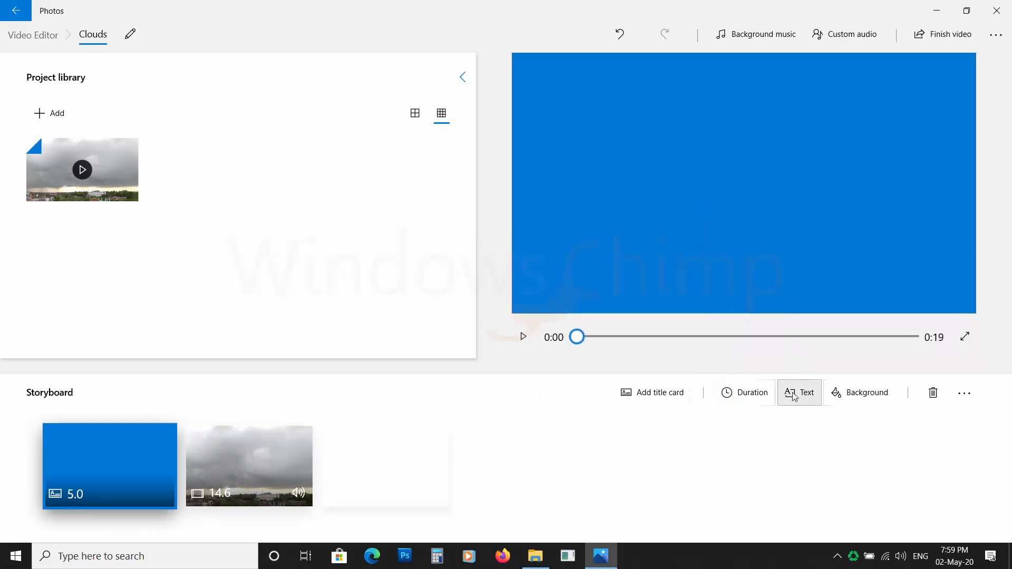
# Set the title card's text to Clouds and apply the JOY animated text style
pyautogui.click(799, 398)
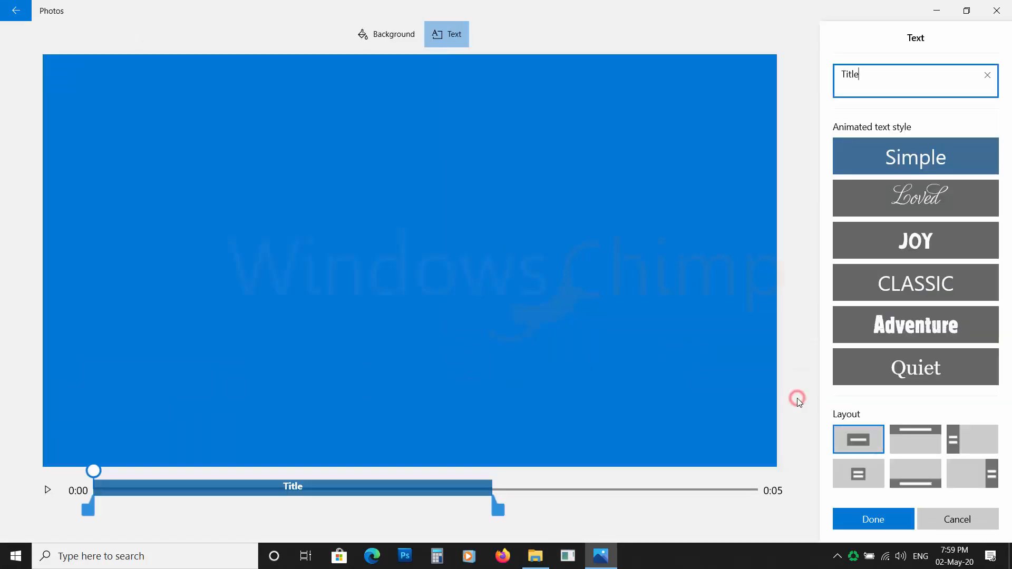
pyautogui.doubleClick(889, 77)
pyautogui.write('Clouds')
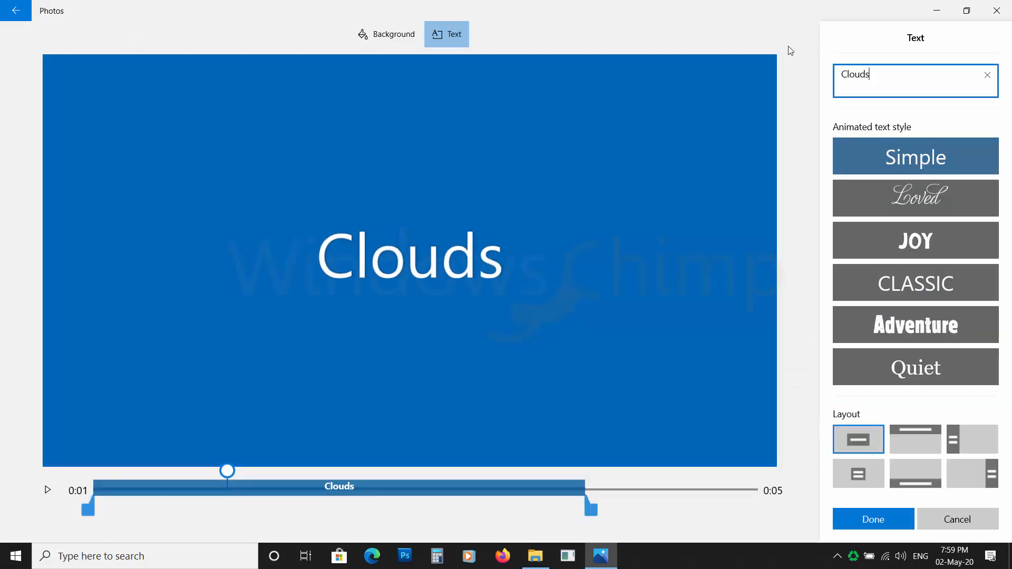
pyautogui.click(909, 197)
pyautogui.click(916, 248)
pyautogui.click(919, 283)
pyautogui.click(918, 252)
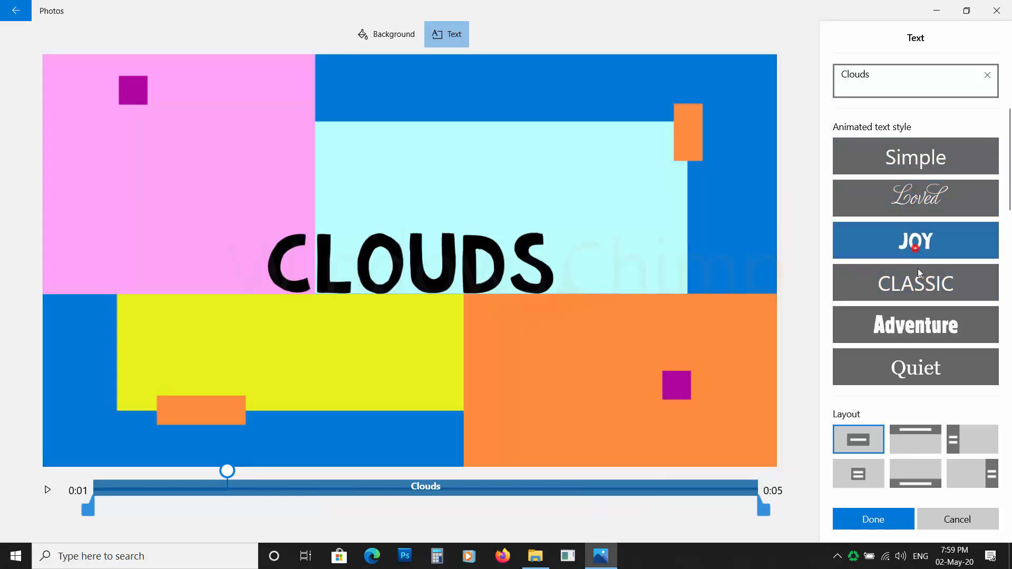
# Try the layout options for the Clouds text, keep the centred layout, and confirm the text
pyautogui.scroll(-3, 914, 285)
pyautogui.click(912, 437)
pyautogui.click(964, 440)
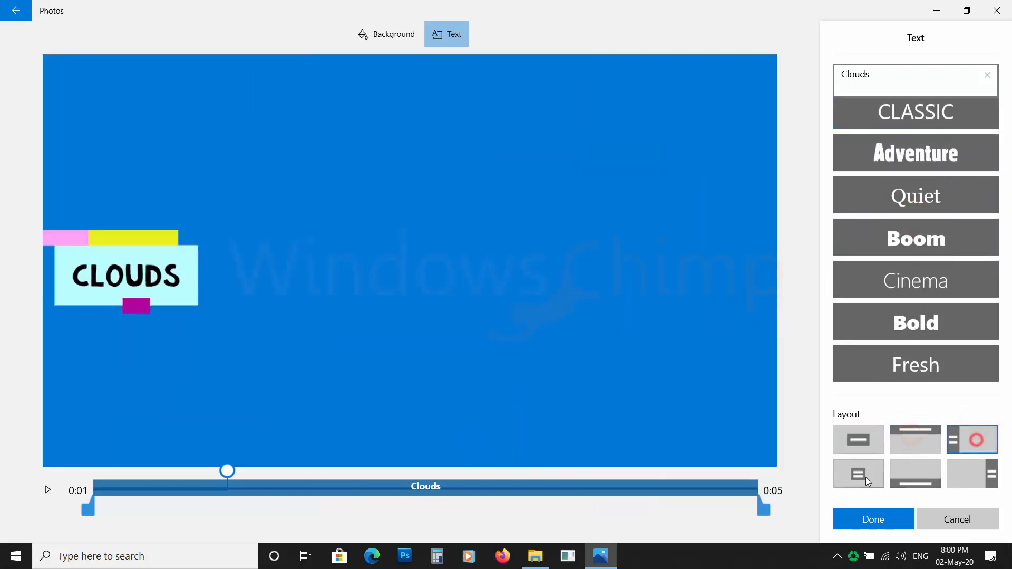
pyautogui.click(904, 472)
pyautogui.click(971, 471)
pyautogui.click(857, 441)
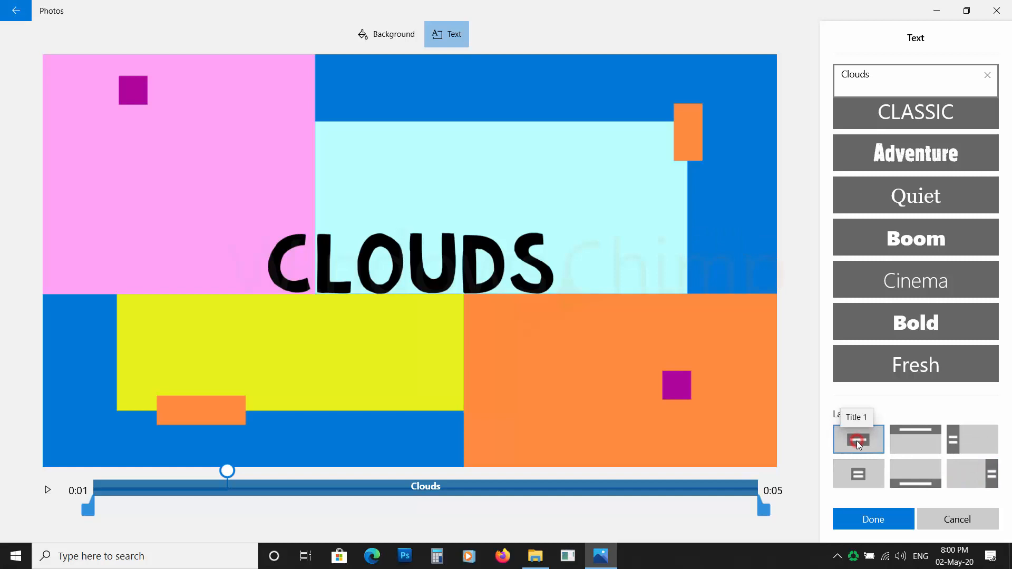
pyautogui.click(881, 513)
# Set the title card's background to a custom dark red colour chosen from the colour wheel
pyautogui.click(577, 337)
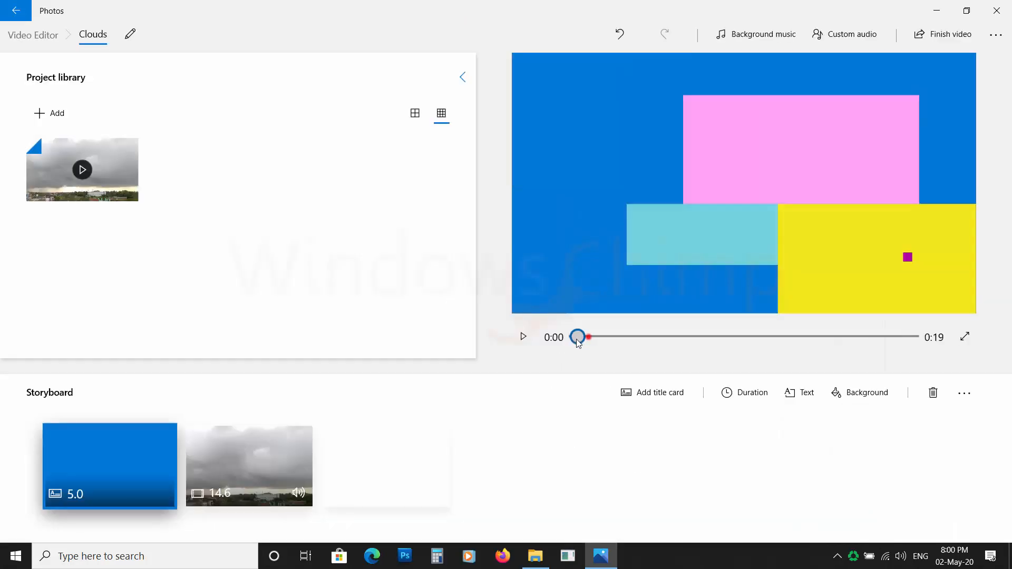
pyautogui.click(852, 395)
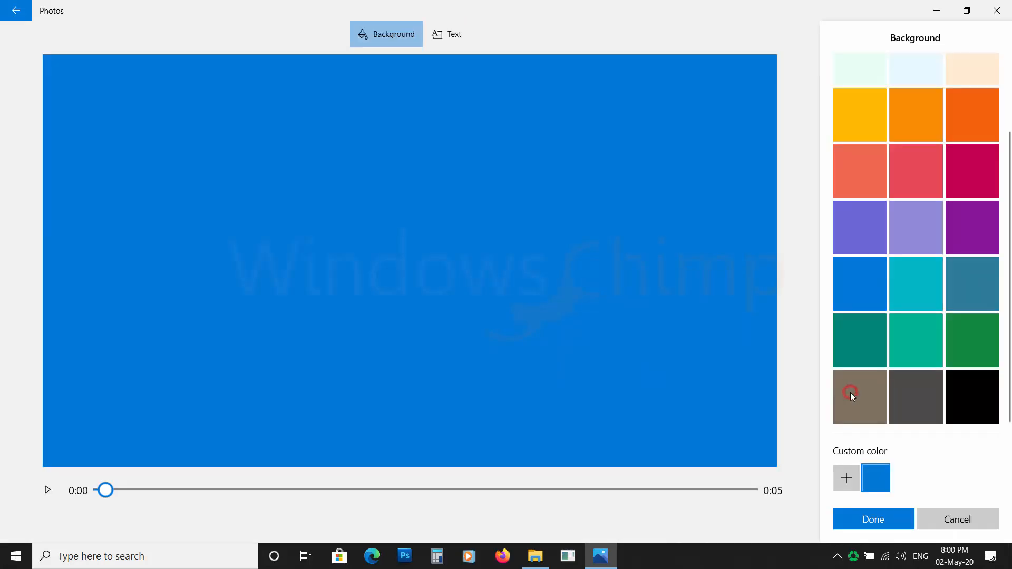
pyautogui.click(908, 242)
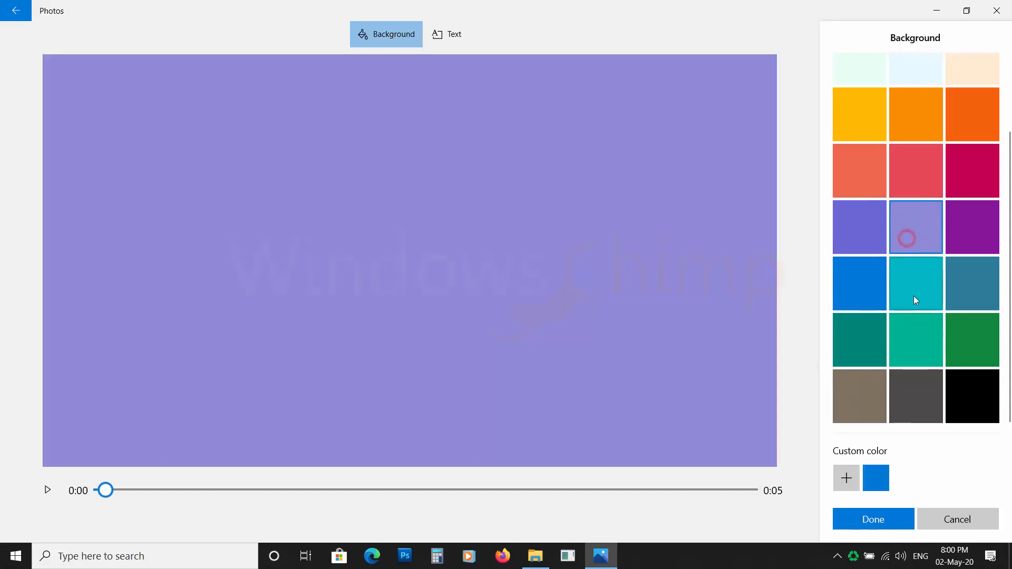
pyautogui.click(914, 295)
pyautogui.click(869, 347)
pyautogui.click(845, 477)
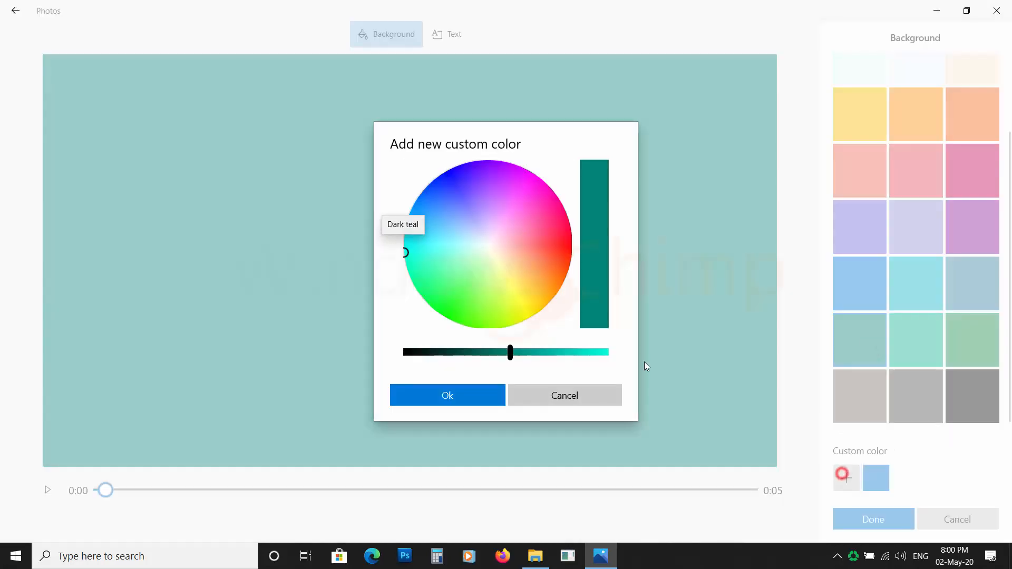
pyautogui.click(518, 245)
pyautogui.click(546, 248)
pyautogui.click(486, 395)
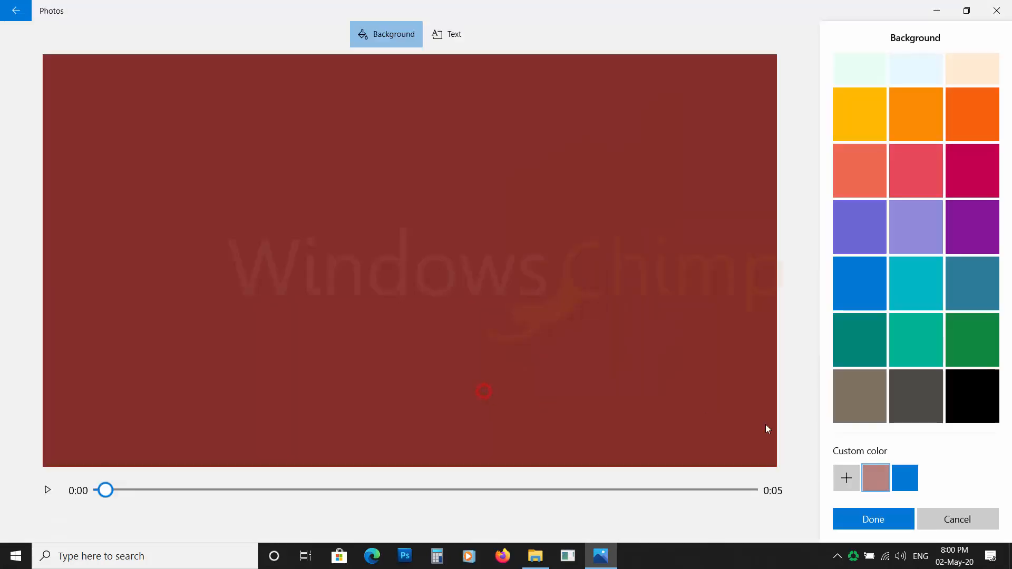
pyautogui.click(872, 519)
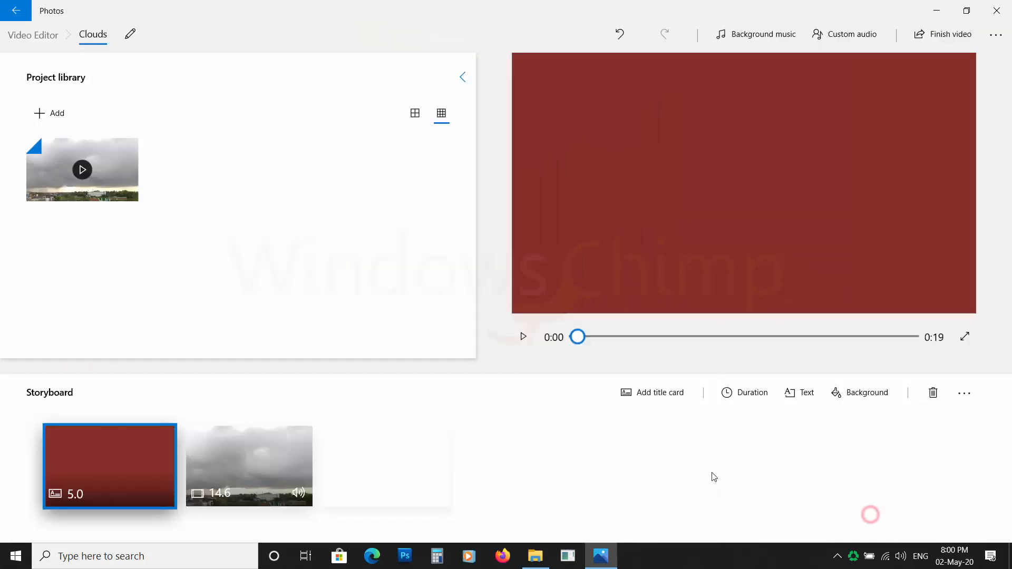
# Split the cloud video clip at about 0:08.33 into two clips
pyautogui.click(522, 338)
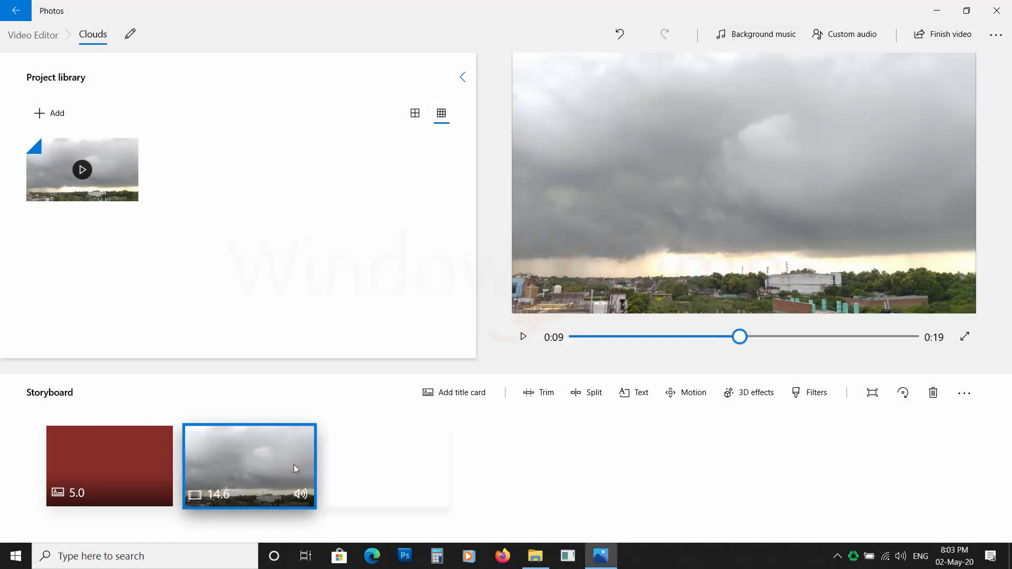
pyautogui.click(593, 398)
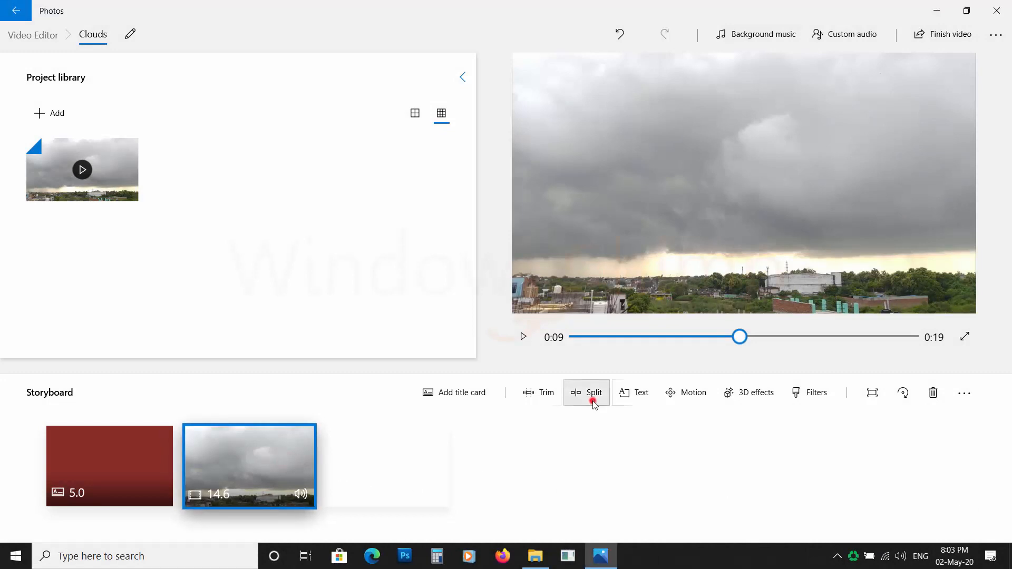
pyautogui.moveTo(300, 476); pyautogui.dragTo(474, 504)
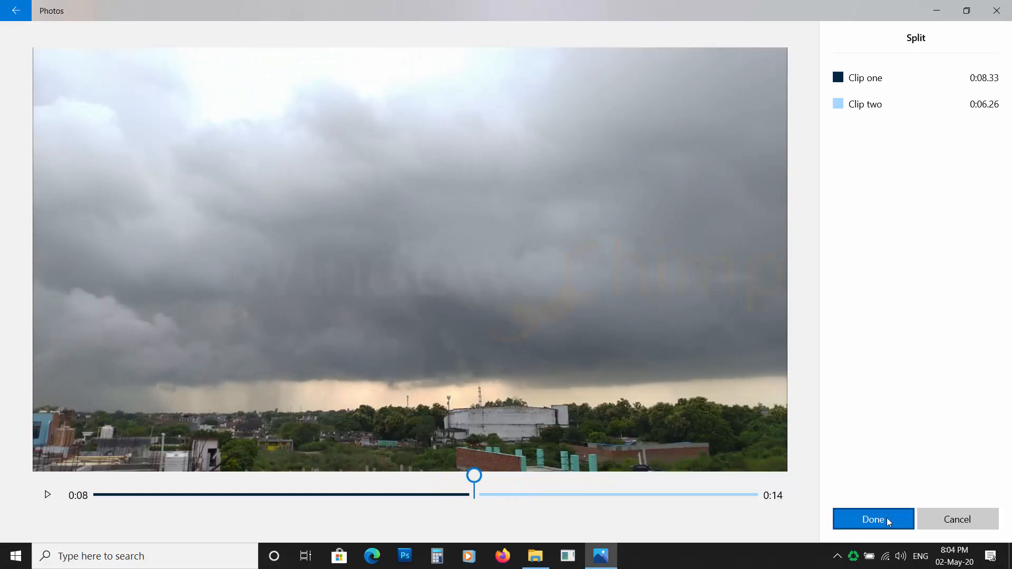
pyautogui.click(889, 520)
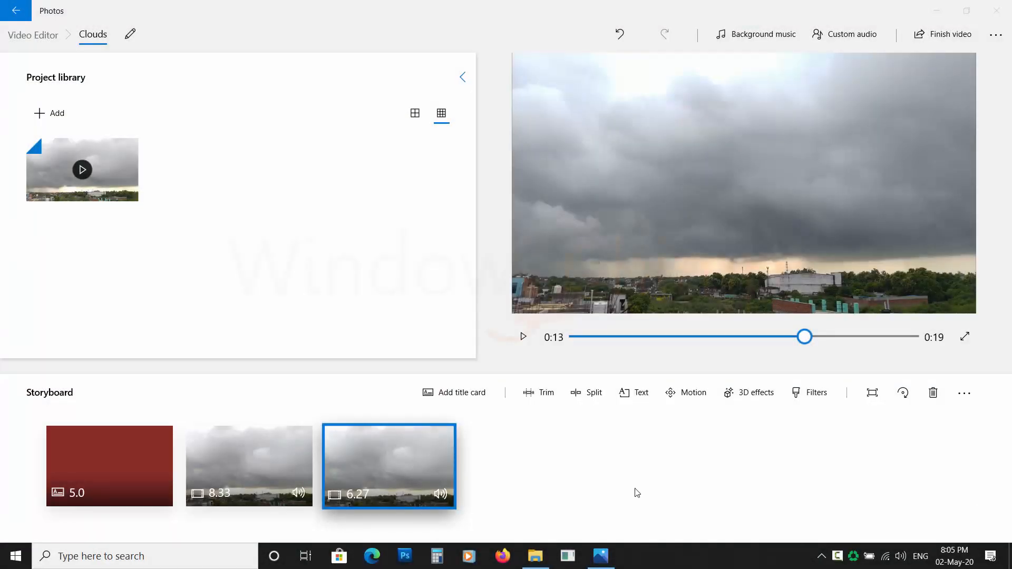
# Add the text Happy Monsoon to the first video clip, starting at about 0:01
pyautogui.click(242, 476)
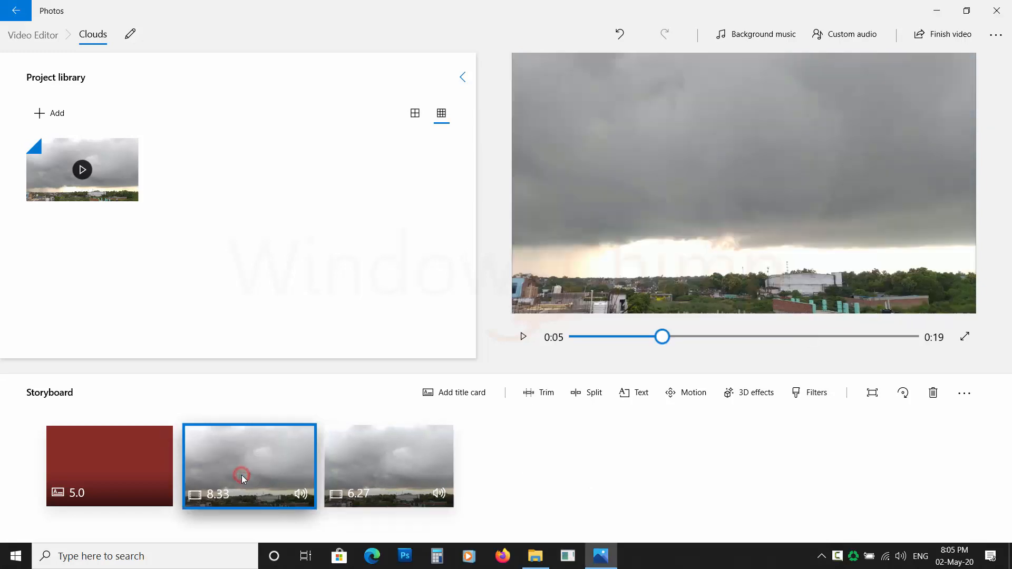
pyautogui.click(634, 400)
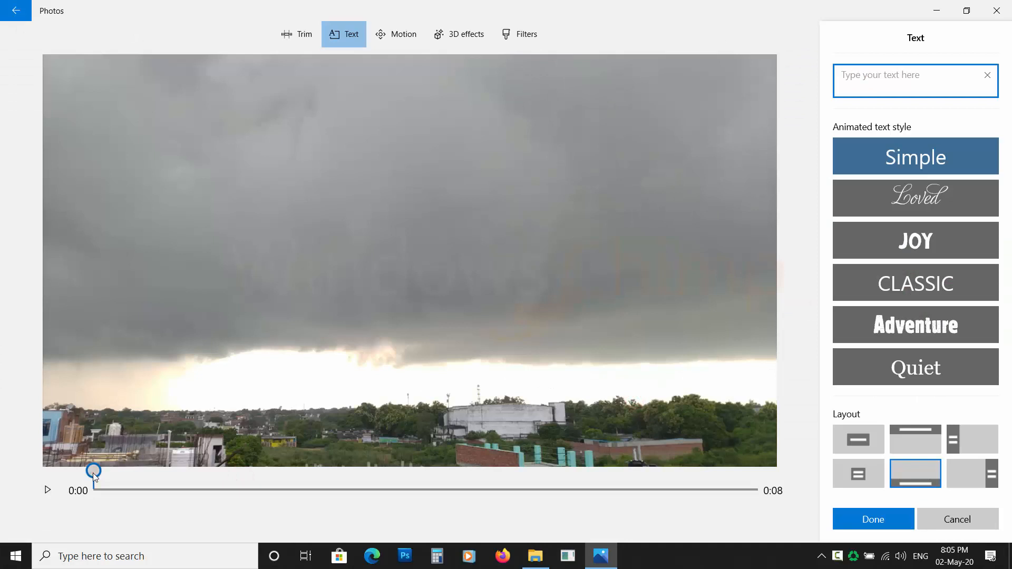
pyautogui.moveTo(93, 473); pyautogui.dragTo(221, 485)
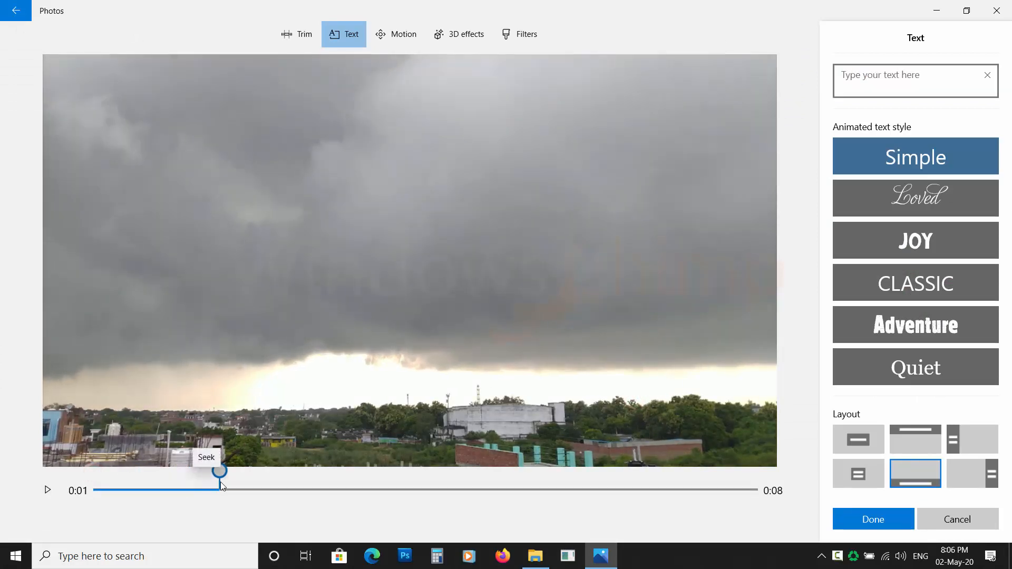
pyautogui.click(881, 79)
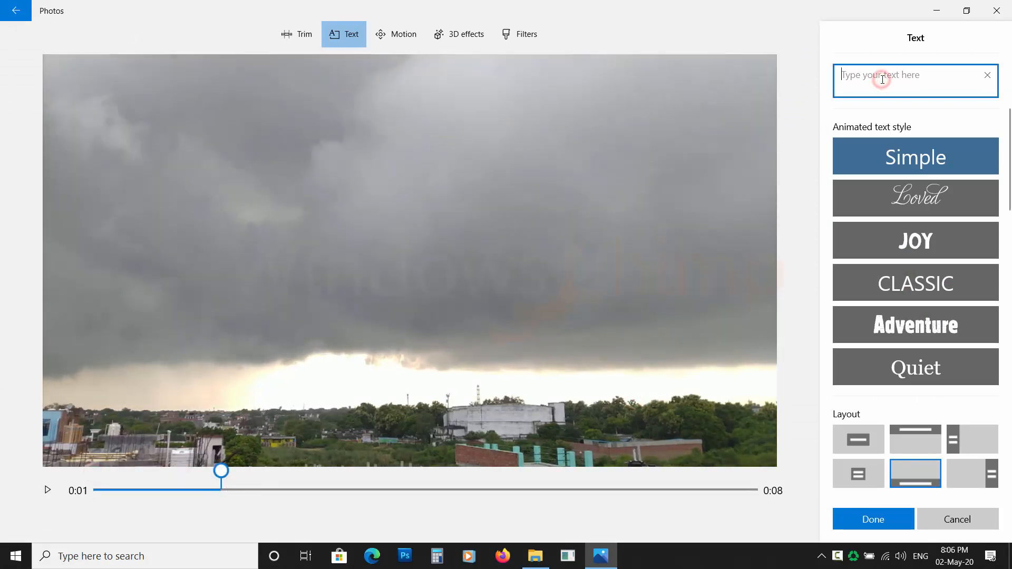
pyautogui.write('Happy Monsoon')
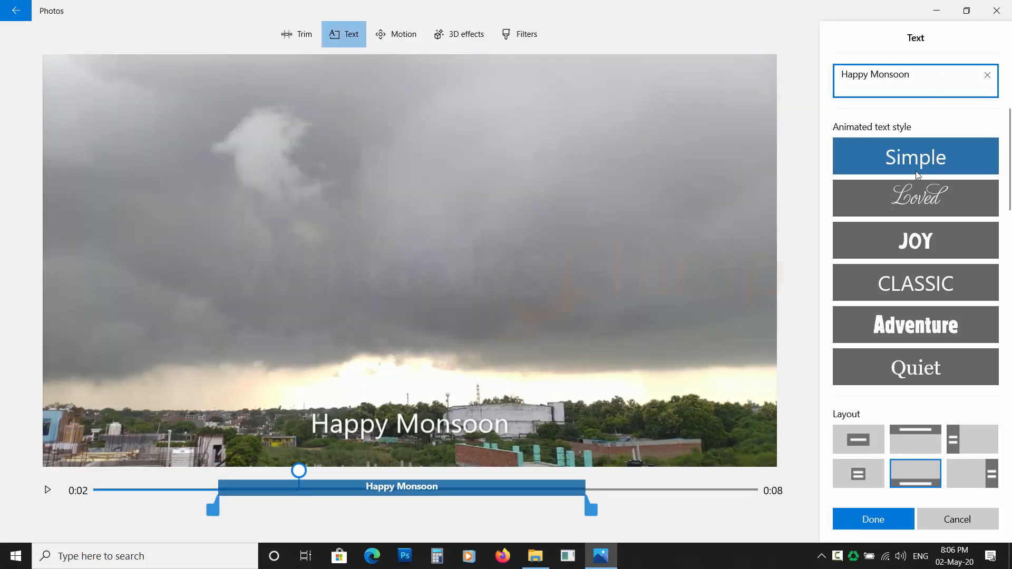
# Apply the JOY animated style to the Happy Monsoon text, shorten its end on the timeline, and confirm
pyautogui.click(916, 198)
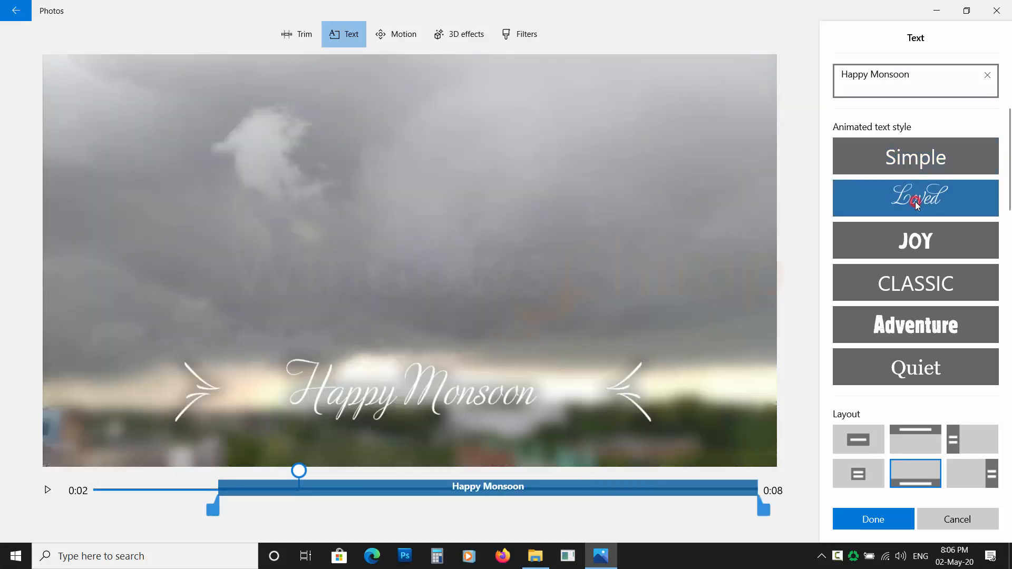
pyautogui.click(916, 240)
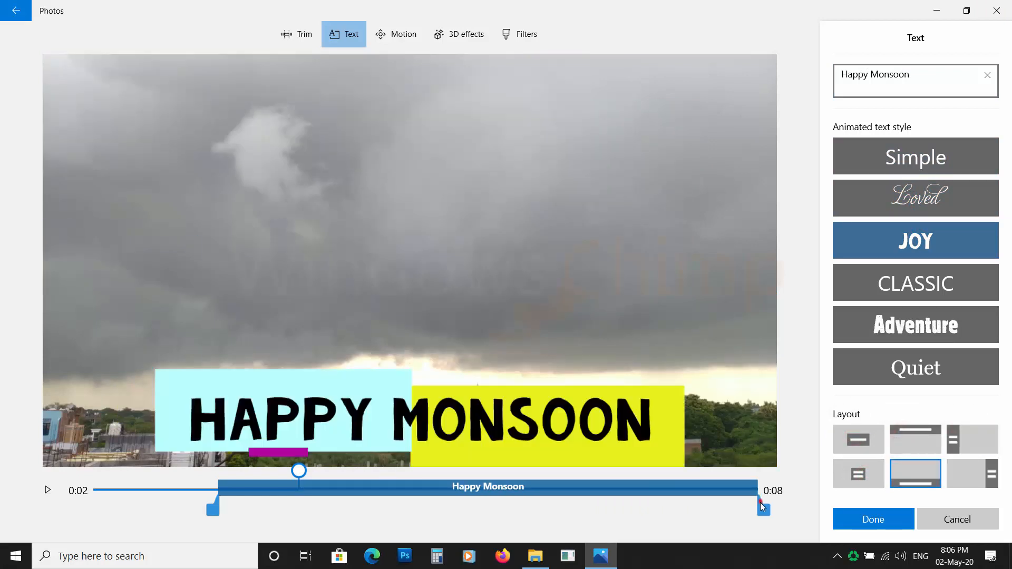
pyautogui.moveTo(761, 505); pyautogui.dragTo(476, 509)
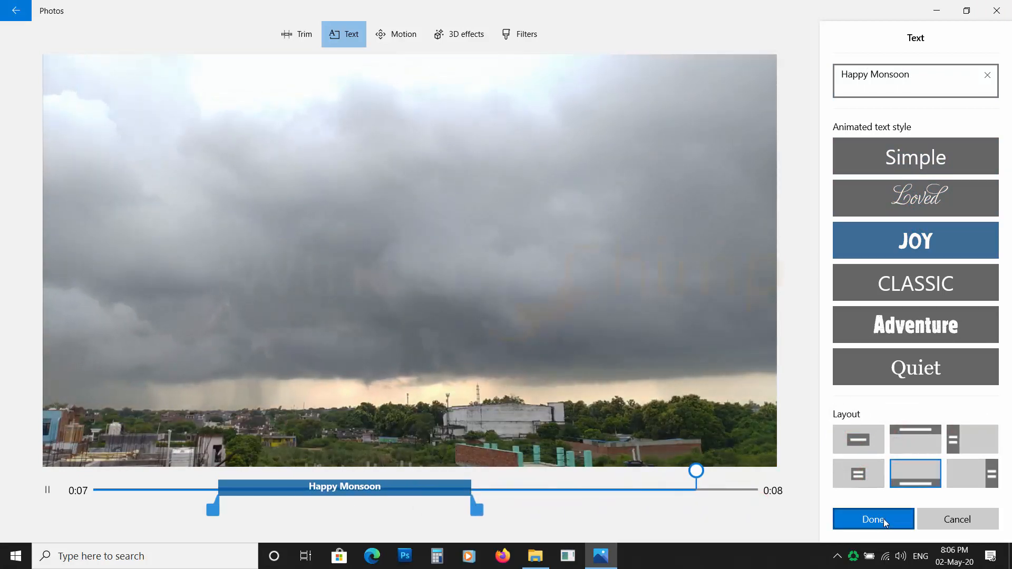
pyautogui.click(883, 529)
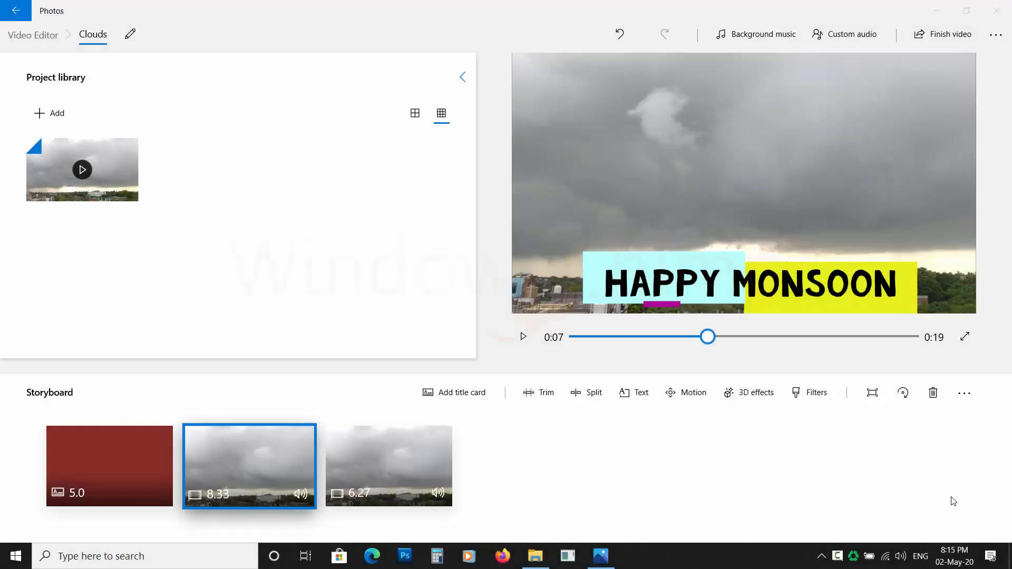
# Apply the Zoom out center motion to the third video clip
pyautogui.click(412, 471)
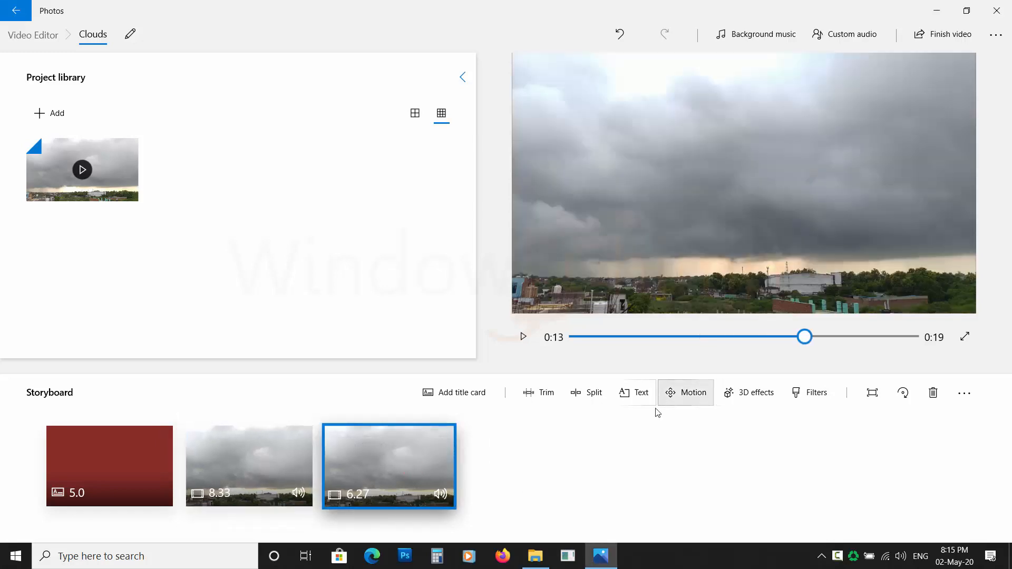
pyautogui.click(694, 400)
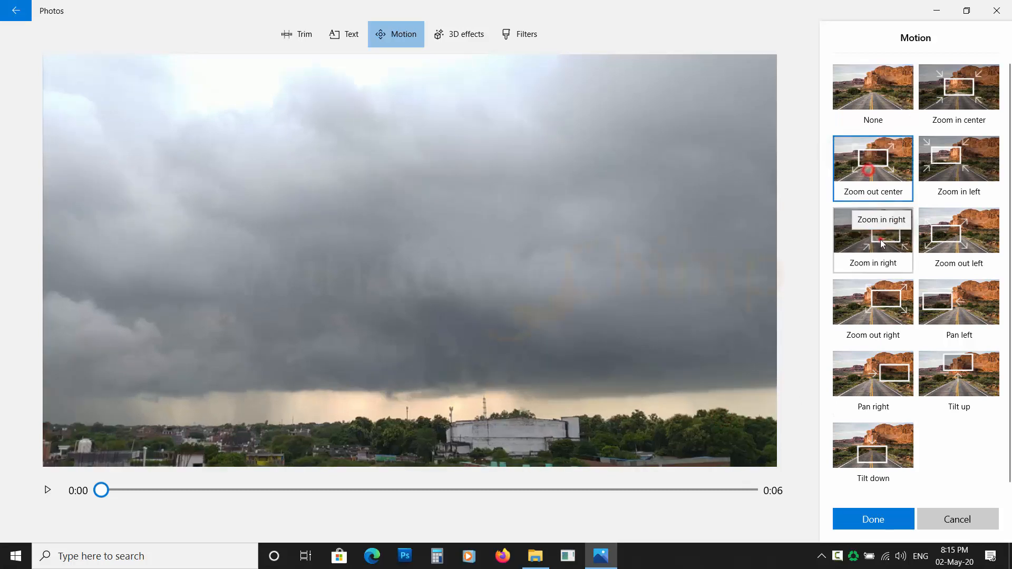
pyautogui.click(880, 380)
pyautogui.click(900, 154)
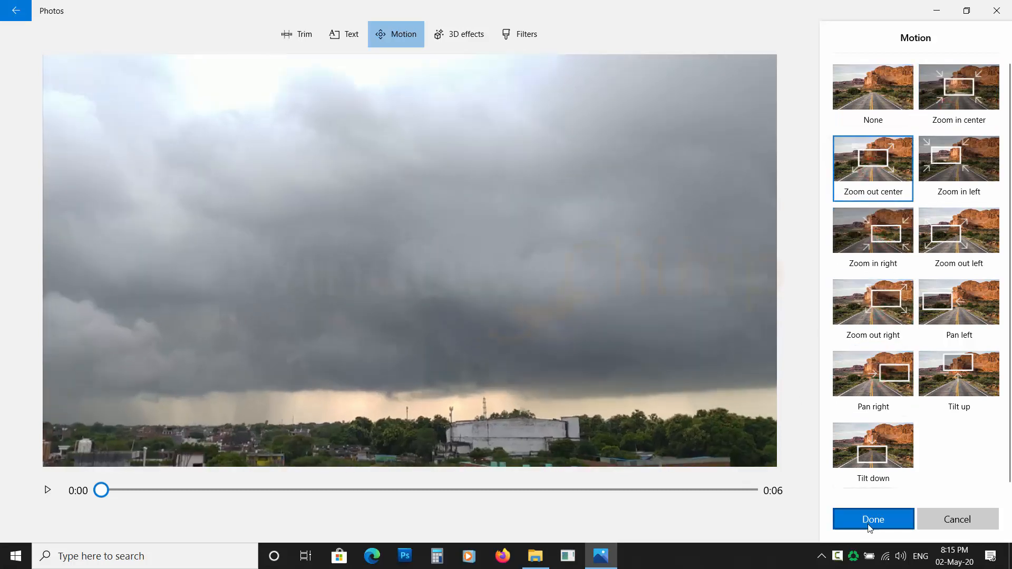
pyautogui.click(873, 519)
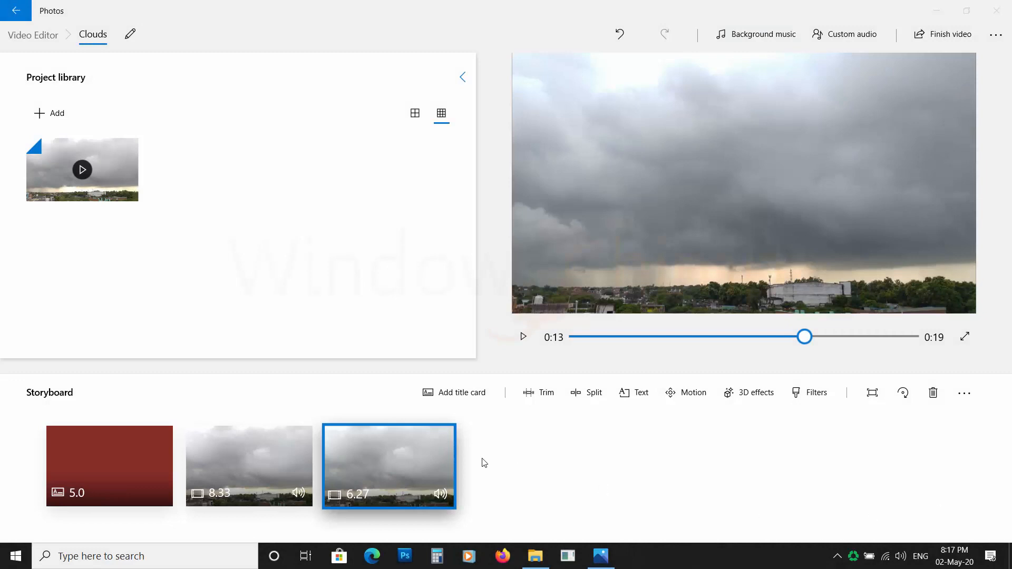
# Add the Sun 3D effect from the Words & Symbols category of the 3D library to the third clip
pyautogui.click(419, 464)
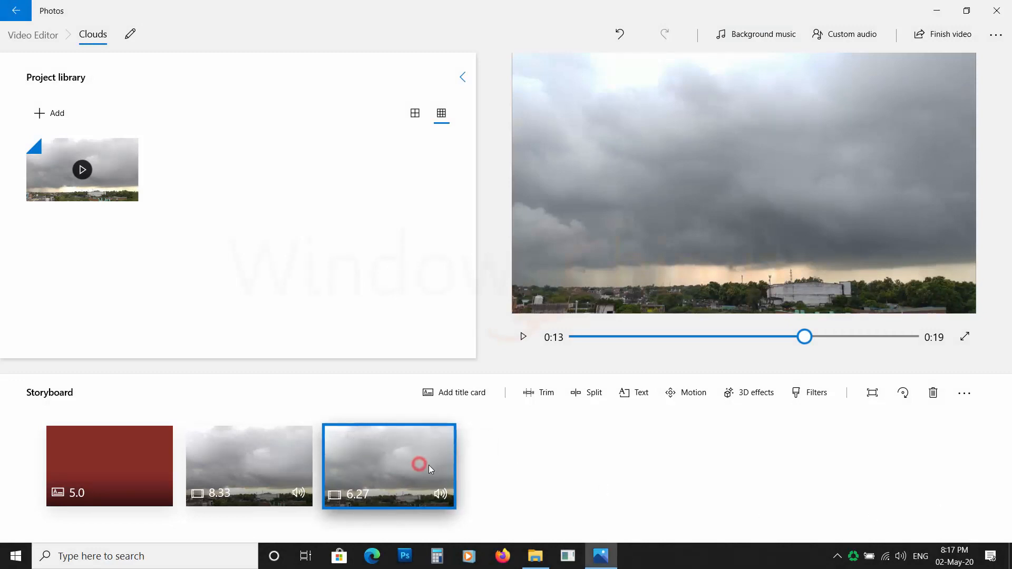
pyautogui.click(766, 401)
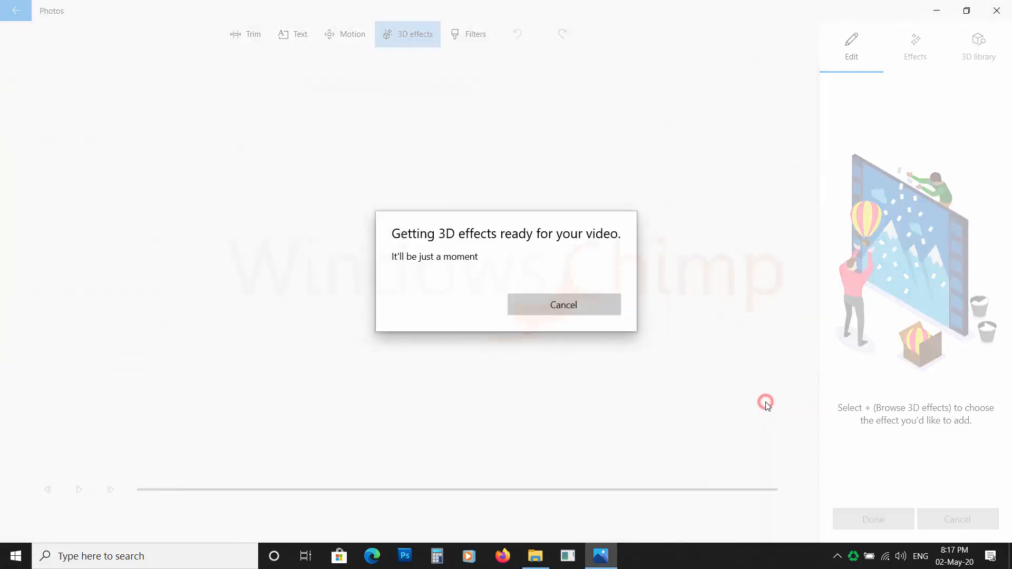
pyautogui.scroll(-5, 948, 285)
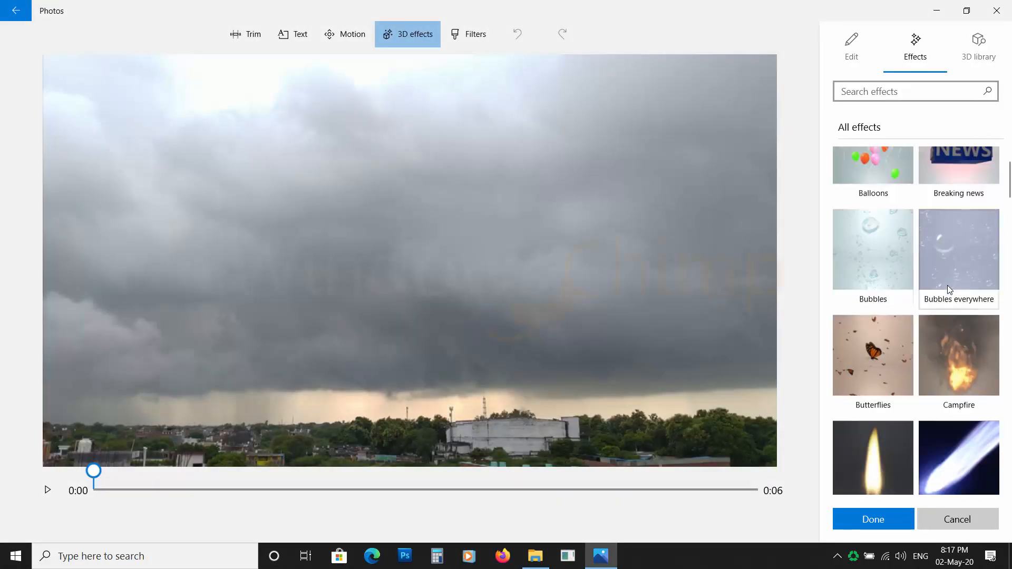
pyautogui.scroll(-2, 947, 285)
pyautogui.click(975, 50)
pyautogui.scroll(-4, 844, 300)
pyautogui.scroll(4, 844, 300)
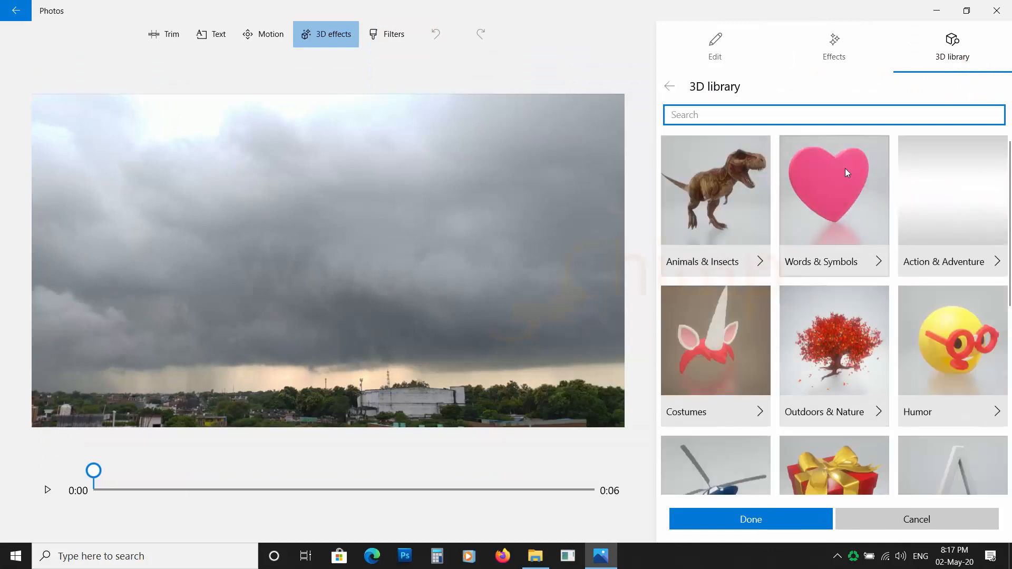
pyautogui.click(847, 171)
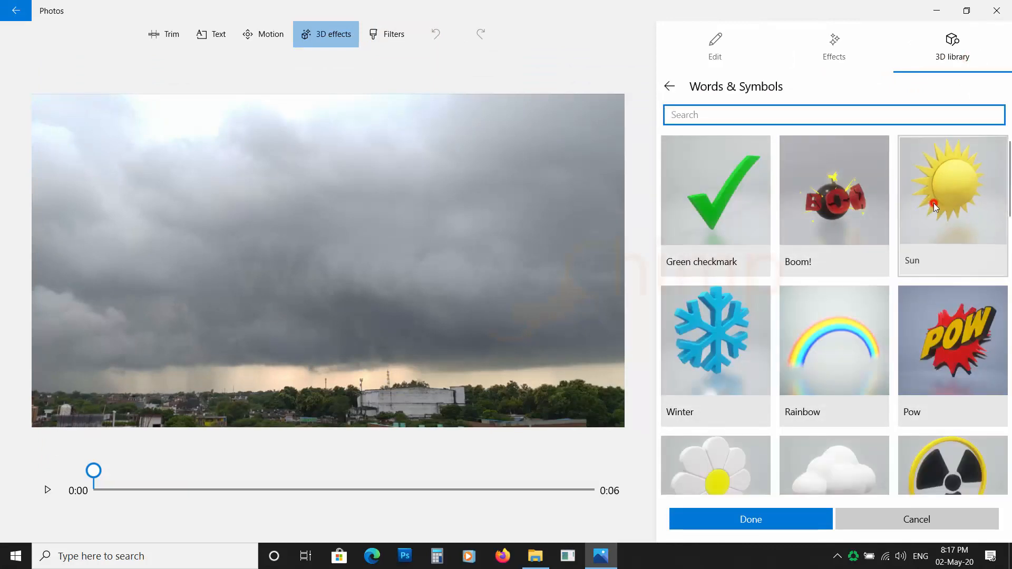
pyautogui.click(934, 203)
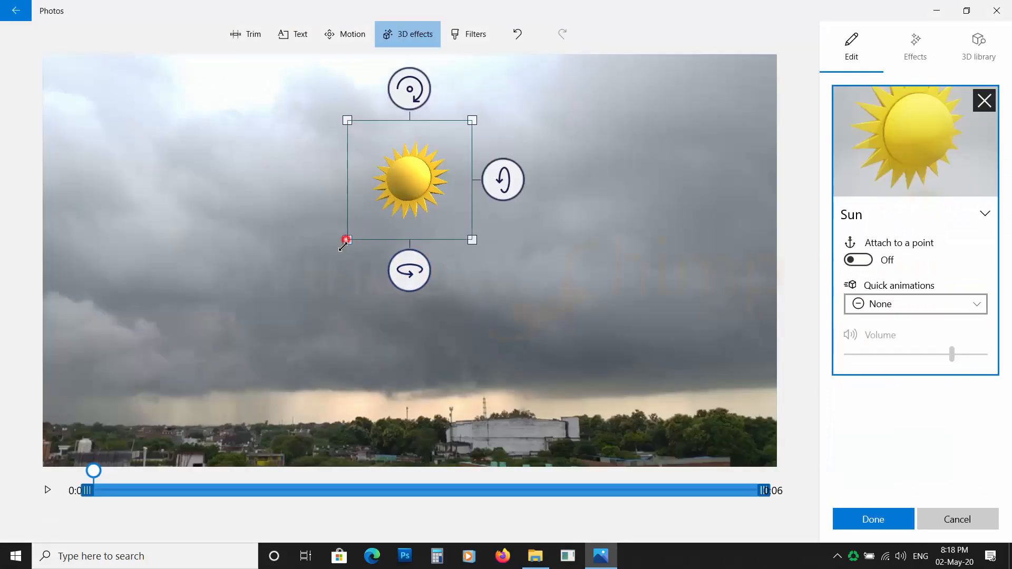
# Enlarge the sun, move it to the upper-left corner of the frame, and rotate it slightly
pyautogui.moveTo(343, 246); pyautogui.dragTo(246, 324)
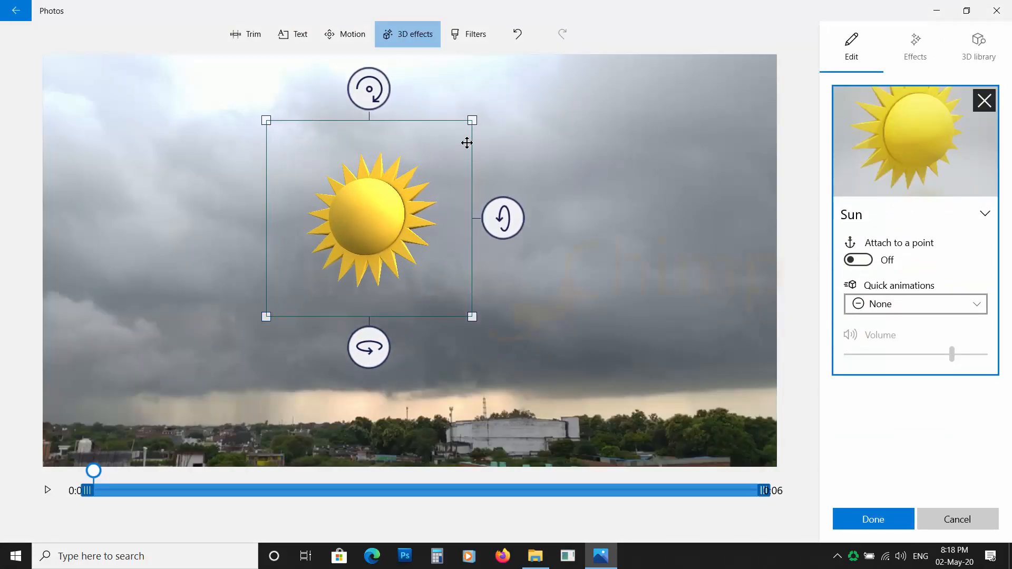
pyautogui.moveTo(473, 116); pyautogui.dragTo(460, 140)
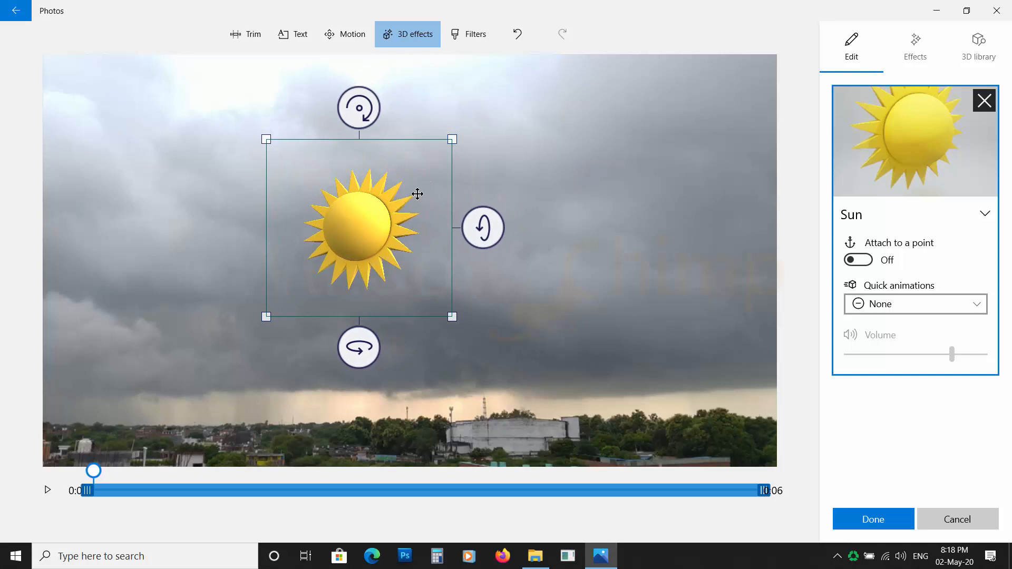
pyautogui.moveTo(417, 194); pyautogui.dragTo(251, 128)
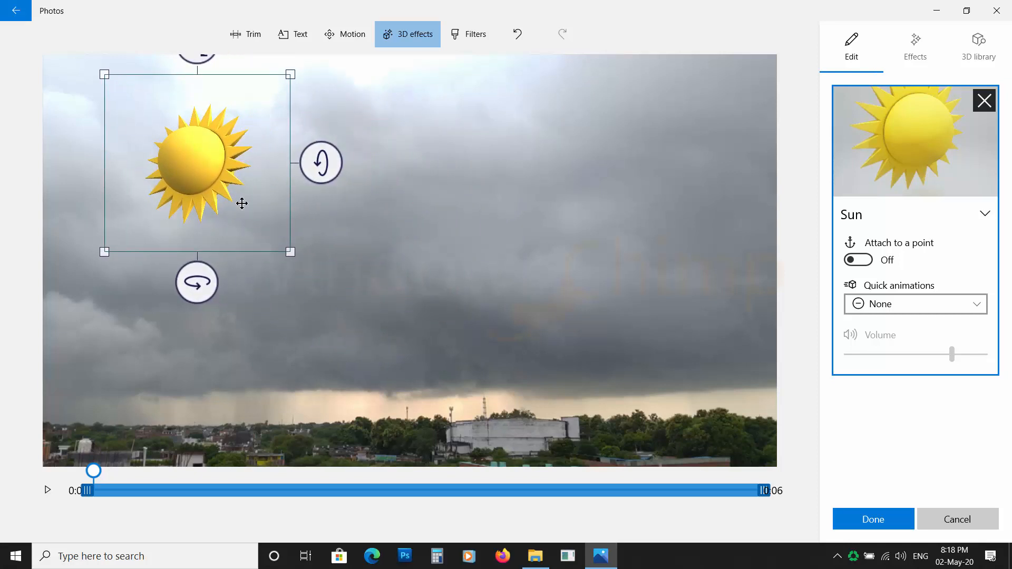
pyautogui.moveTo(197, 283); pyautogui.dragTo(247, 282)
pyautogui.moveTo(310, 159); pyautogui.dragTo(330, 197)
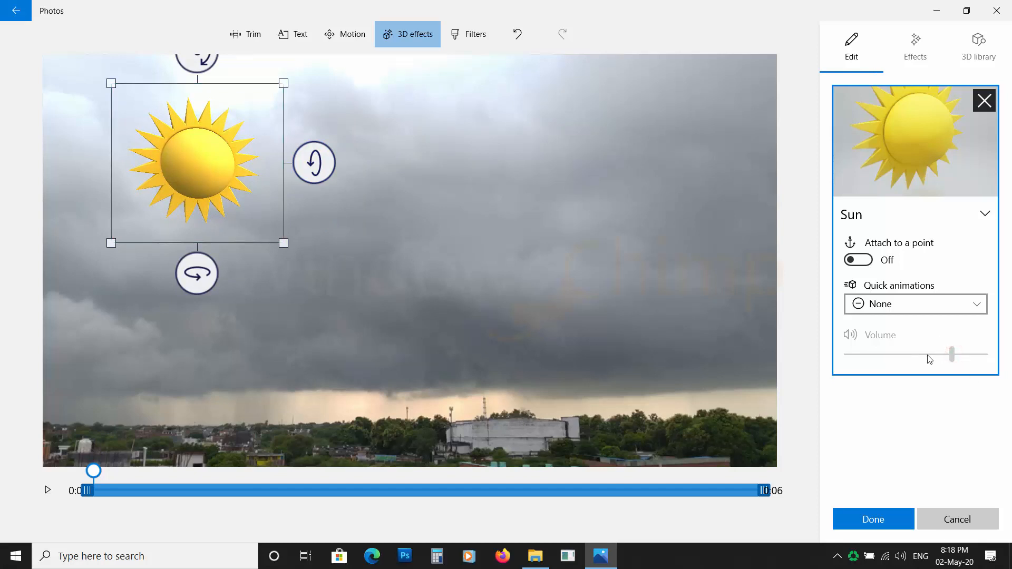
# Turn on Attach to a point, place the anchor low in the scene, preview the clip, and confirm
pyautogui.click(867, 263)
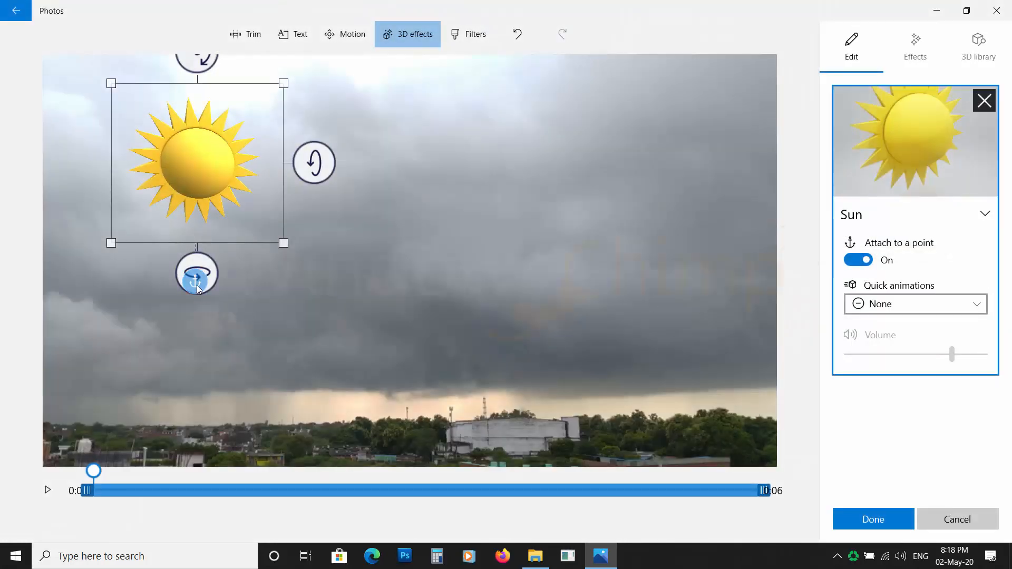
pyautogui.moveTo(196, 284); pyautogui.dragTo(250, 318)
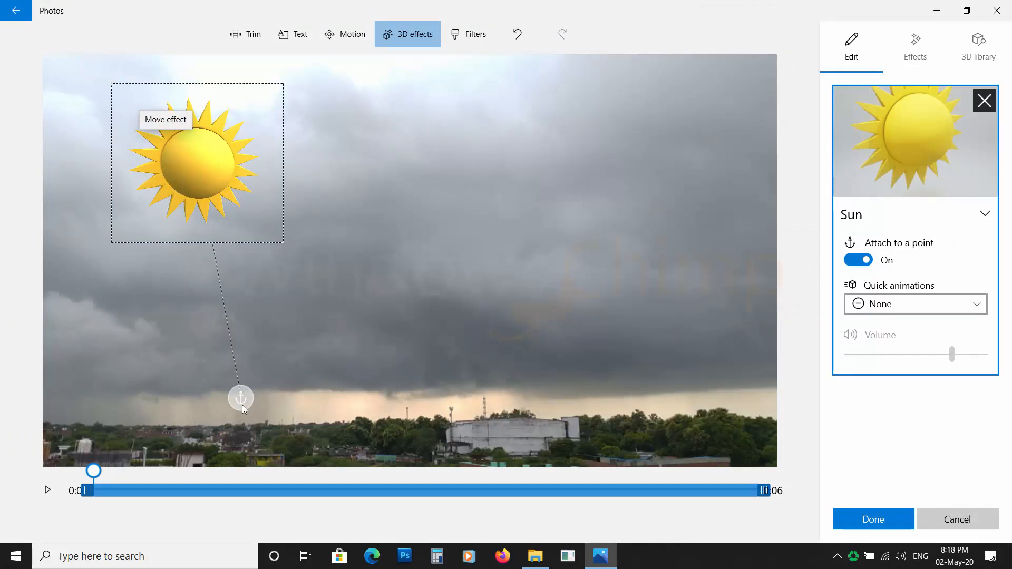
pyautogui.moveTo(264, 422); pyautogui.dragTo(265, 430)
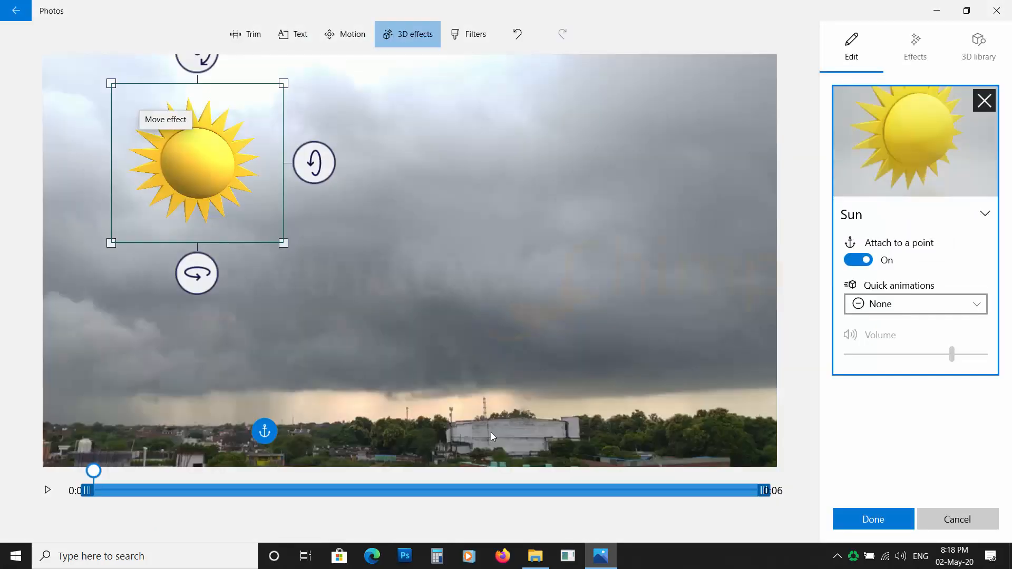
pyautogui.click(46, 491)
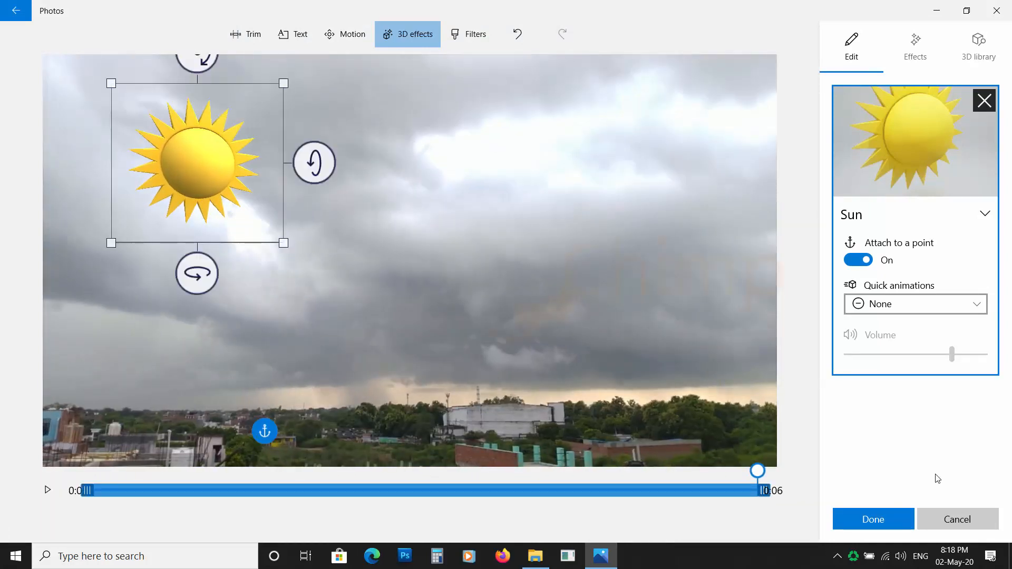
pyautogui.click(883, 520)
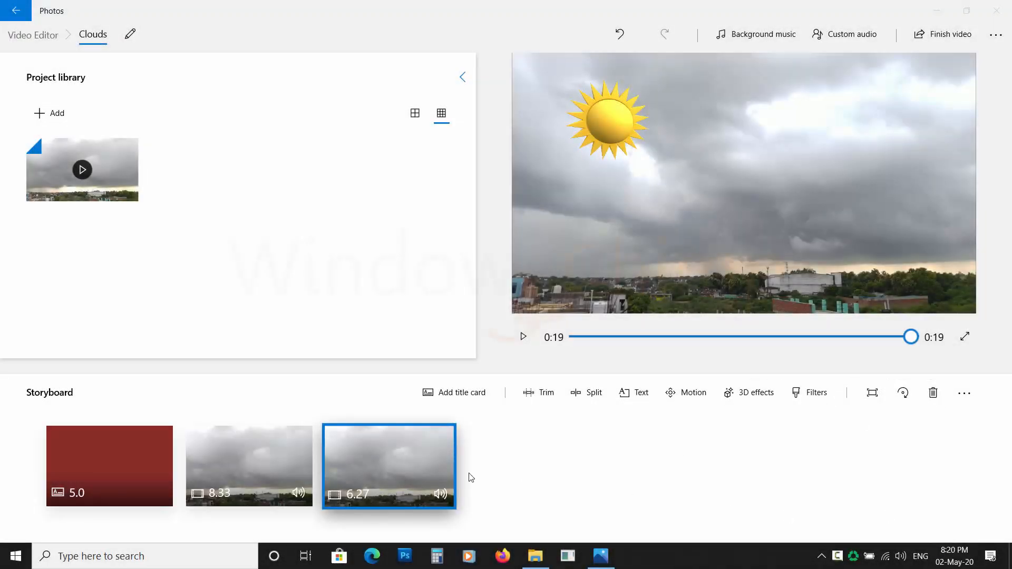
# Try several filters on the third clip and apply the Denim filter
pyautogui.click(353, 468)
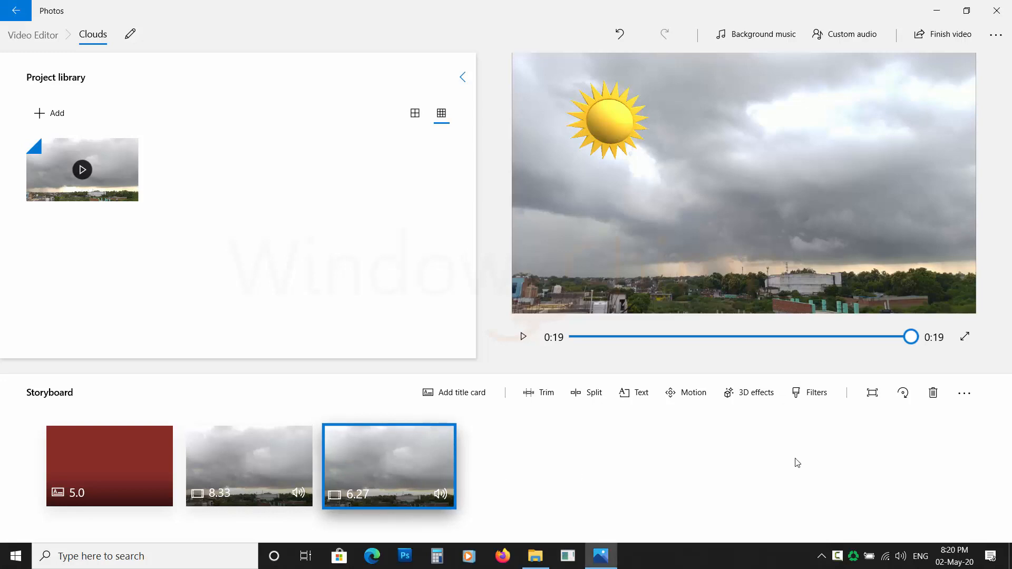
pyautogui.click(814, 394)
pyautogui.click(880, 168)
pyautogui.click(930, 162)
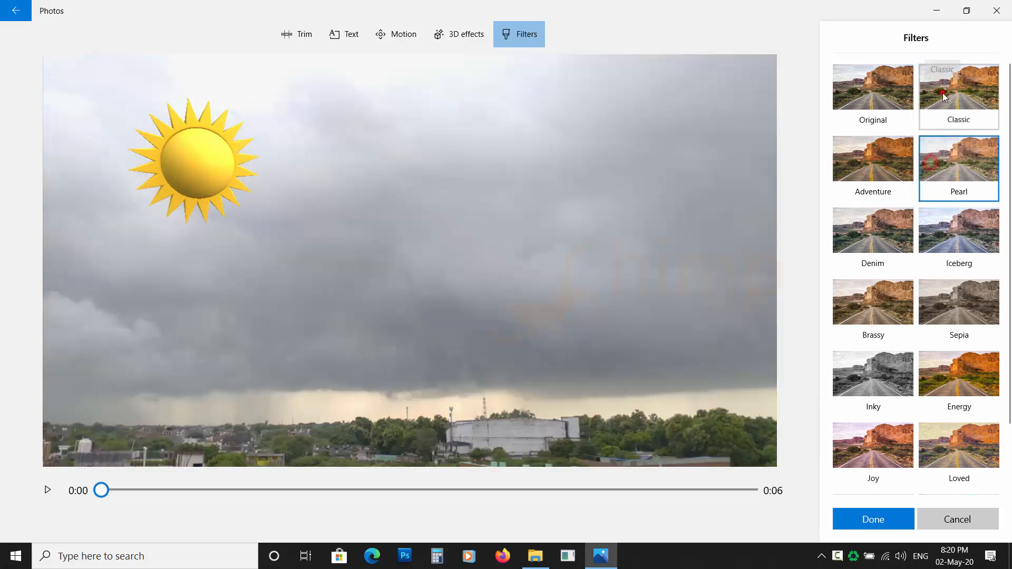
pyautogui.click(957, 291)
pyautogui.click(877, 376)
pyautogui.click(870, 304)
pyautogui.click(871, 231)
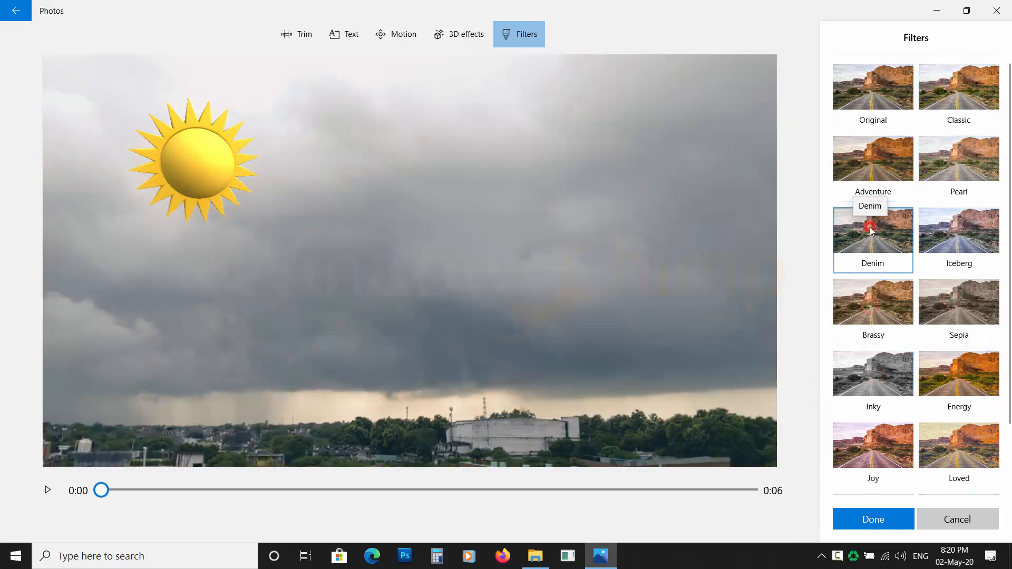
pyautogui.click(889, 521)
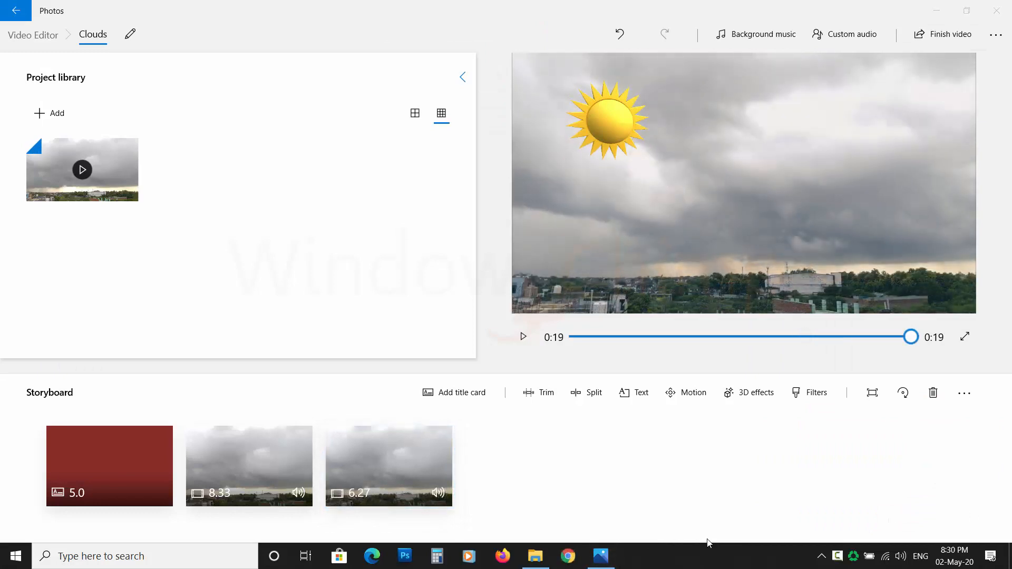
# Rotate the third clip four times in a row
pyautogui.click(414, 453)
pyautogui.click(903, 393)
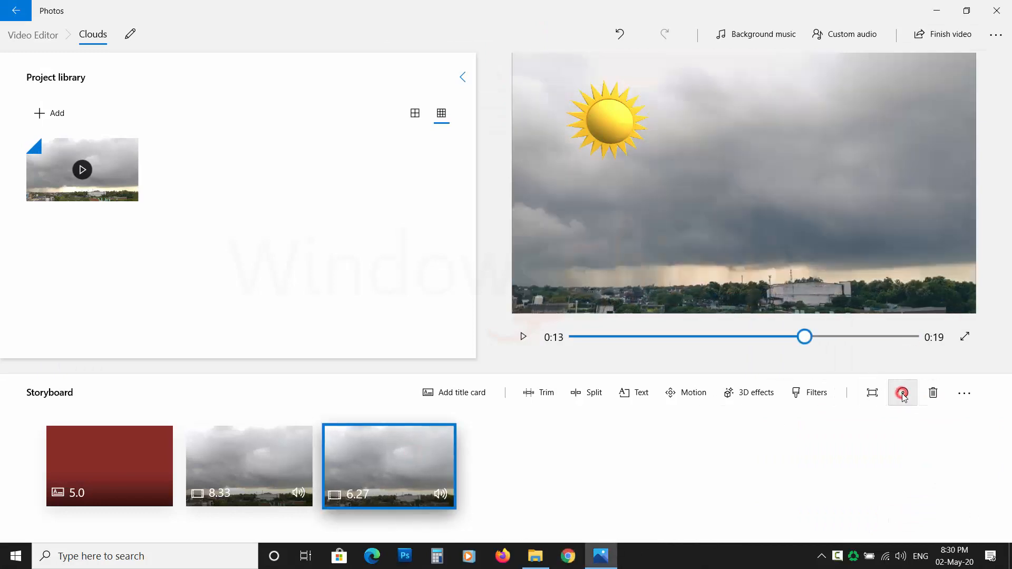
pyautogui.click(902, 393)
pyautogui.click(902, 393)
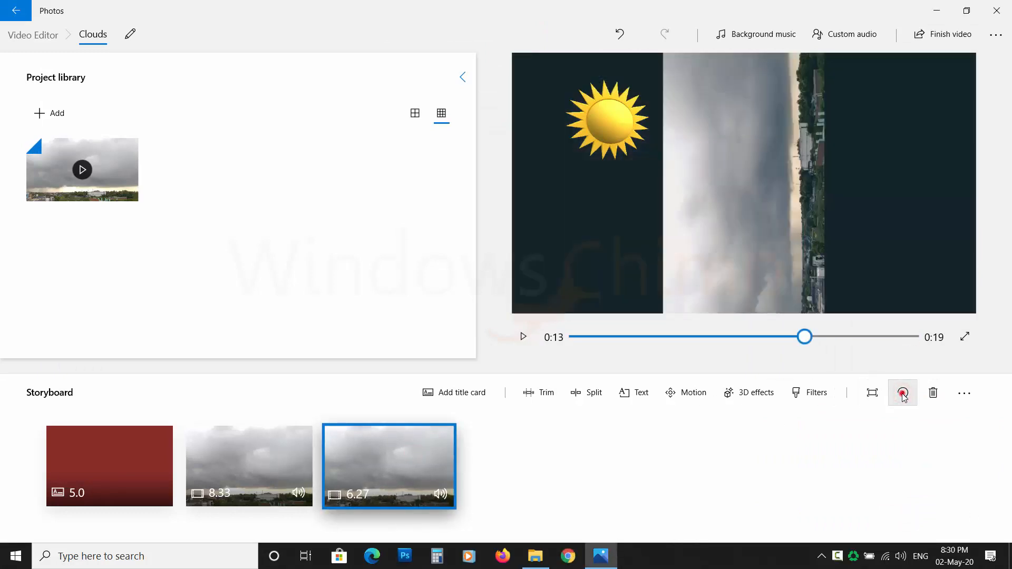
pyautogui.click(903, 393)
# Adjust the volume of the third video clip
pyautogui.rightClick(404, 470)
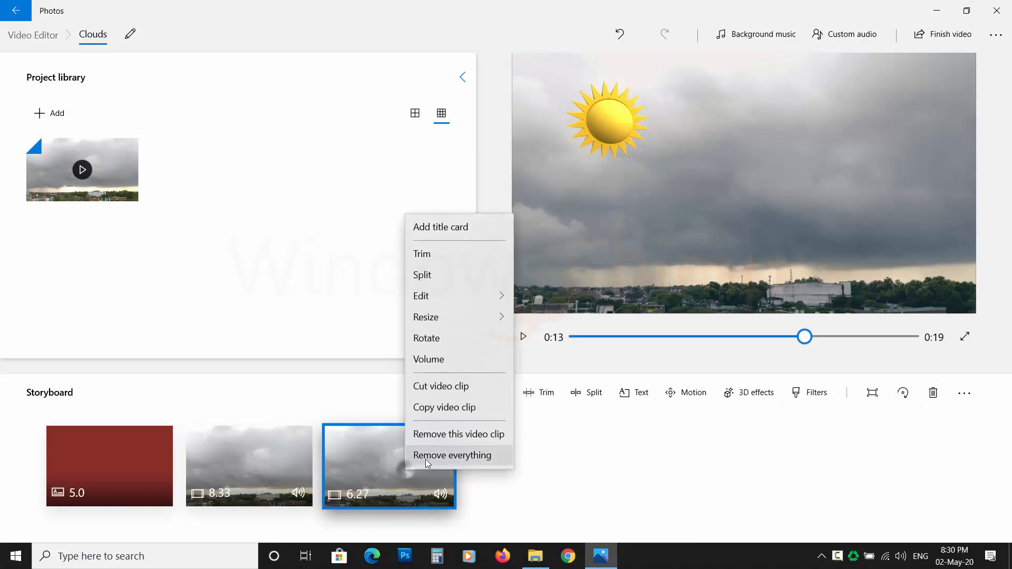
pyautogui.click(442, 359)
pyautogui.moveTo(444, 437)
pyautogui.mouseDown()
pyautogui.moveTo(447, 466)
pyautogui.moveTo(450, 441)
pyautogui.mouseUp()
# Adjust the volume of the second video clip
pyautogui.rightClick(257, 467)
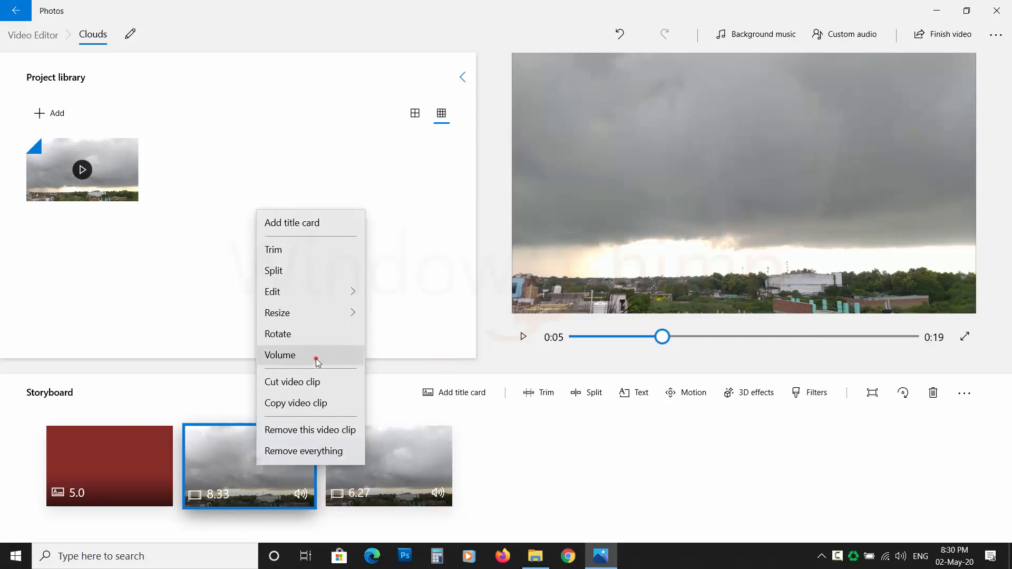
pyautogui.click(316, 357)
pyautogui.moveTo(307, 445); pyautogui.dragTo(313, 445)
pyautogui.click(604, 429)
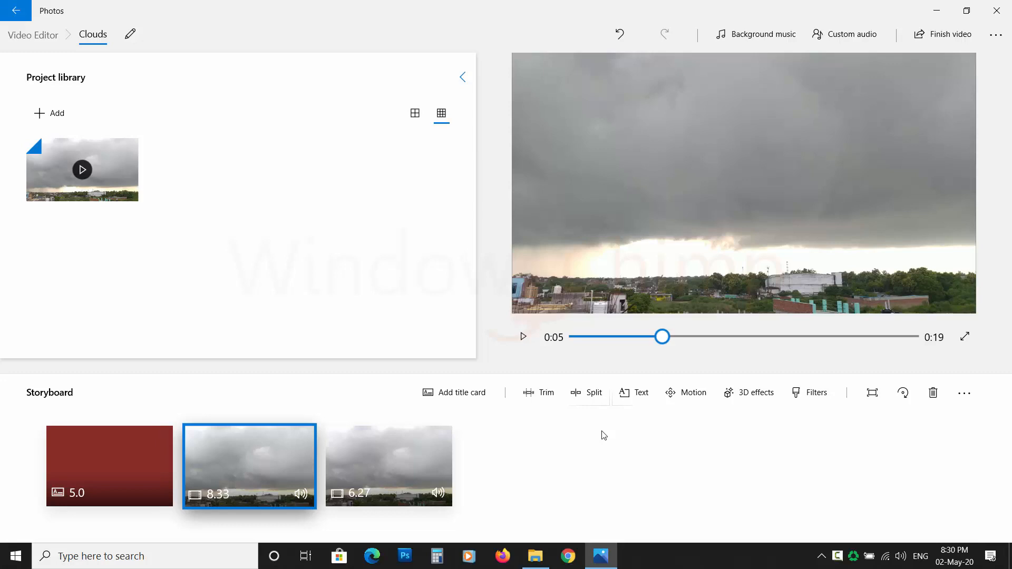
# Play the video from the beginning to preview it
pyautogui.moveTo(662, 336); pyautogui.dragTo(565, 338)
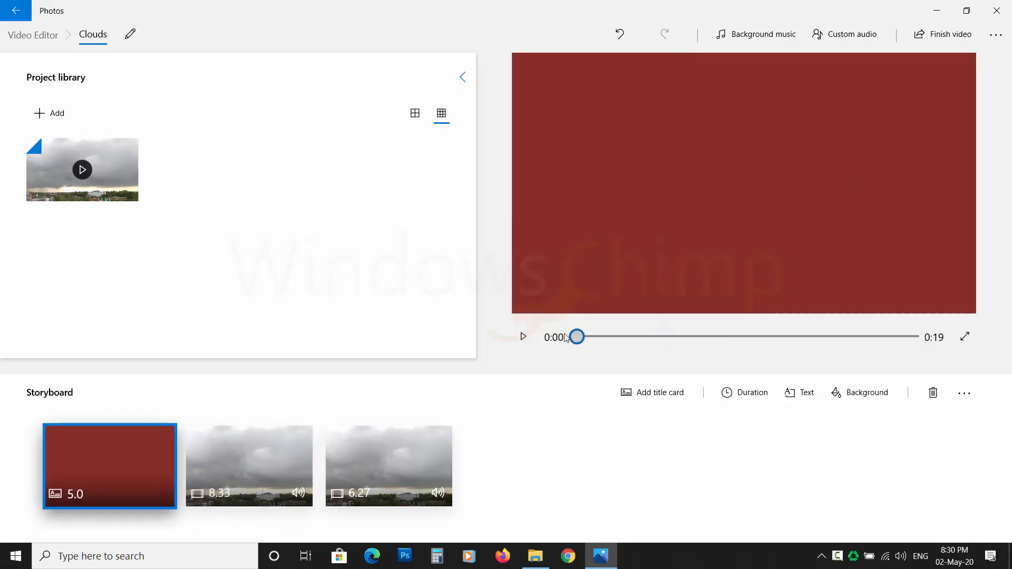
pyautogui.click(525, 338)
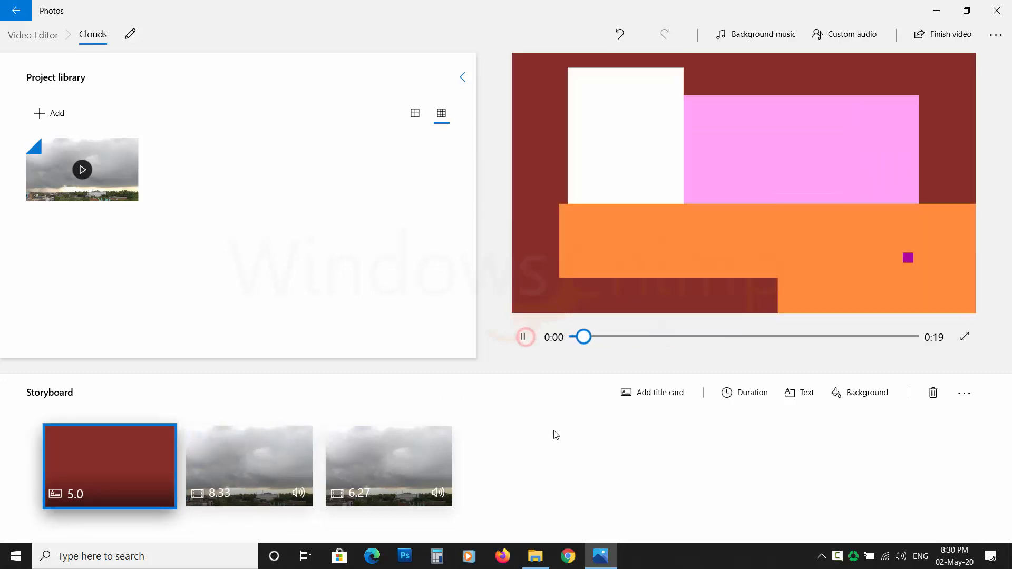